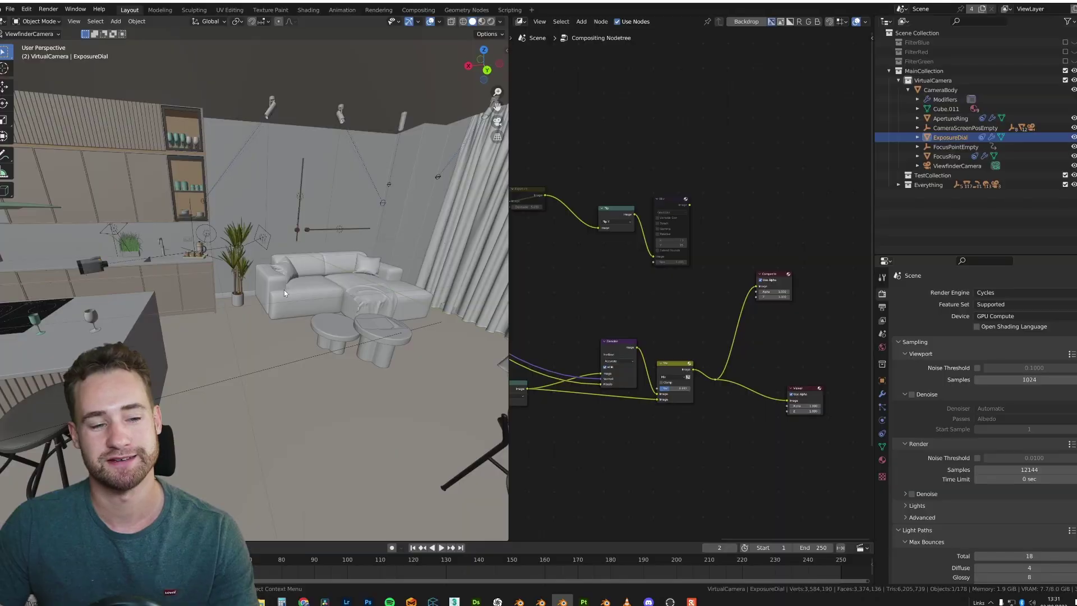
Select the virtual camera body, zoom in on its front and switch to wireframe shading
{"action": "middle_click_drag", "start_coordinate": [283, 290], "coordinate": [297, 298]}
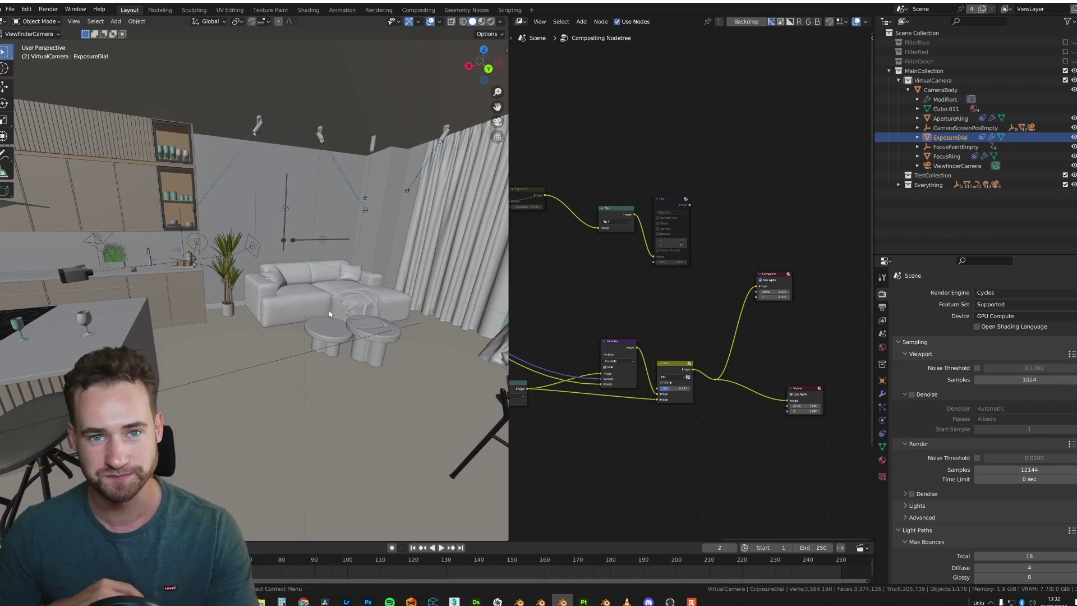
{"action": "scroll", "coordinate": [142, 284], "scroll_direction": "up", "scroll_amount": 3}
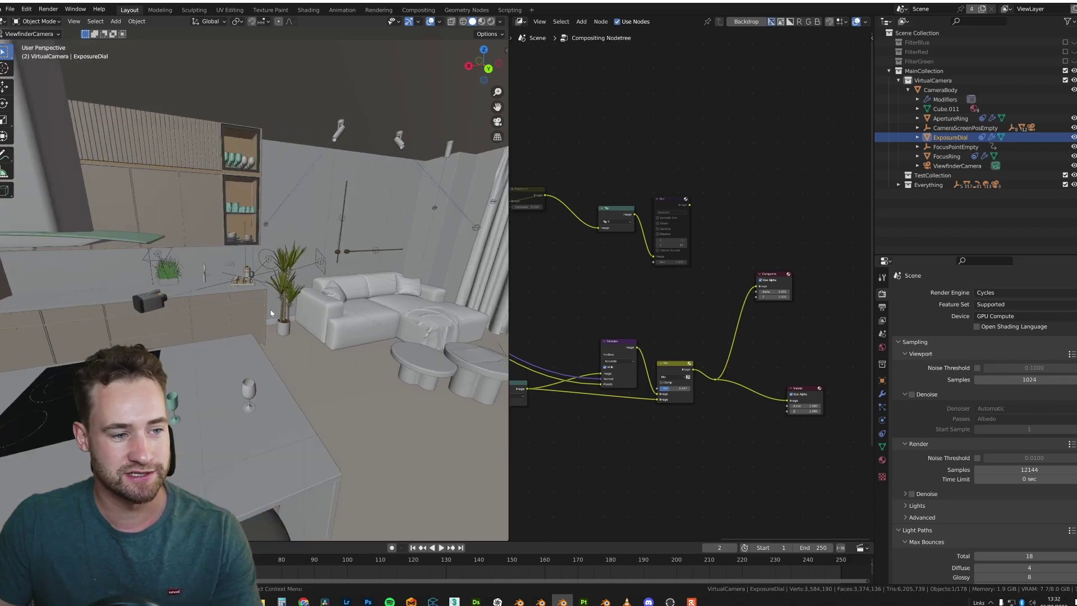
{"action": "left_click", "coordinate": [144, 303]}
{"action": "scroll", "coordinate": [144, 303], "scroll_direction": "up", "scroll_amount": 5}
{"action": "mouse_move", "coordinate": [143, 298]}
{"action": "middle_mouse_down"}
{"action": "mouse_move", "coordinate": [270, 338]}
{"action": "mouse_move", "coordinate": [216, 335]}
{"action": "mouse_move", "coordinate": [278, 329]}
{"action": "middle_mouse_up"}
{"action": "key", "text": "z"}
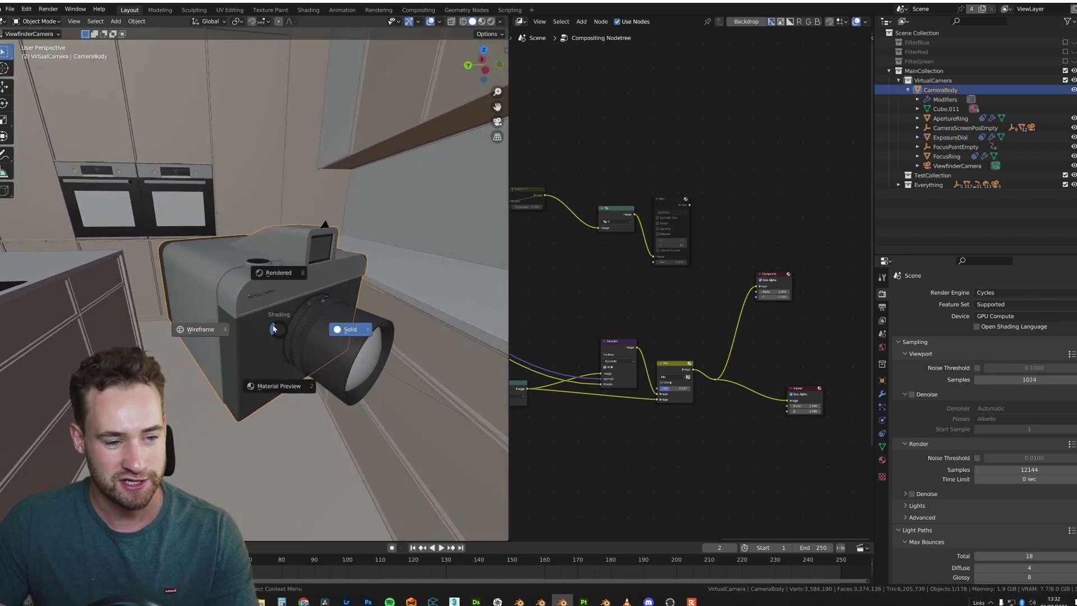
{"action": "key", "text": "4"}
Orbit close around the lens, select the MiddleLens and return to solid shading
{"action": "middle_click_drag", "start_coordinate": [328, 365], "coordinate": [367, 370]}
{"action": "scroll", "coordinate": [367, 369], "scroll_direction": "up", "scroll_amount": 3}
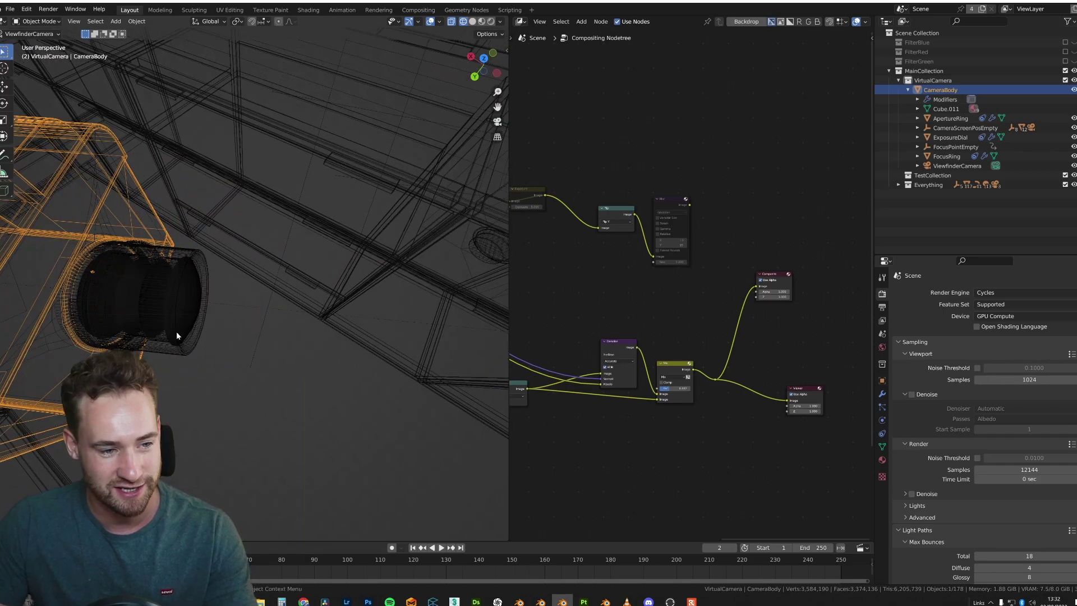
{"action": "mouse_move", "coordinate": [176, 332]}
{"action": "middle_mouse_down"}
{"action": "mouse_move", "coordinate": [274, 325]}
{"action": "mouse_move", "coordinate": [247, 295]}
{"action": "mouse_move", "coordinate": [187, 275]}
{"action": "mouse_move", "coordinate": [231, 271]}
{"action": "middle_mouse_up"}
{"action": "left_click", "coordinate": [274, 324]}
{"action": "left_click", "coordinate": [234, 311]}
{"action": "key", "text": "shift+z"}
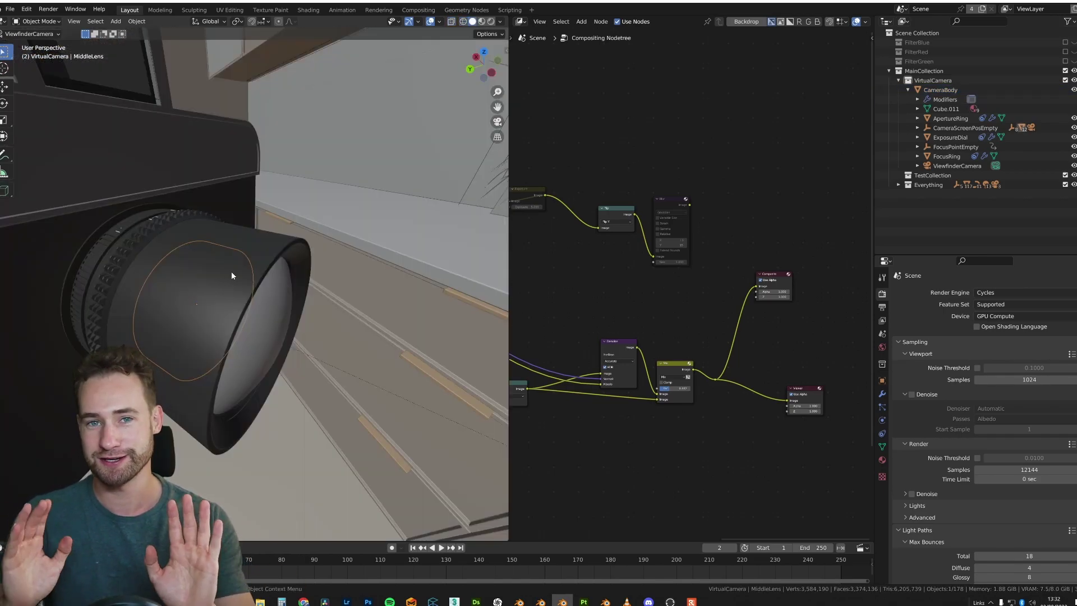
Rotate the FocusRing interactively, then select the ExposureDial
{"action": "scroll", "coordinate": [231, 271], "scroll_direction": "down", "scroll_amount": 5}
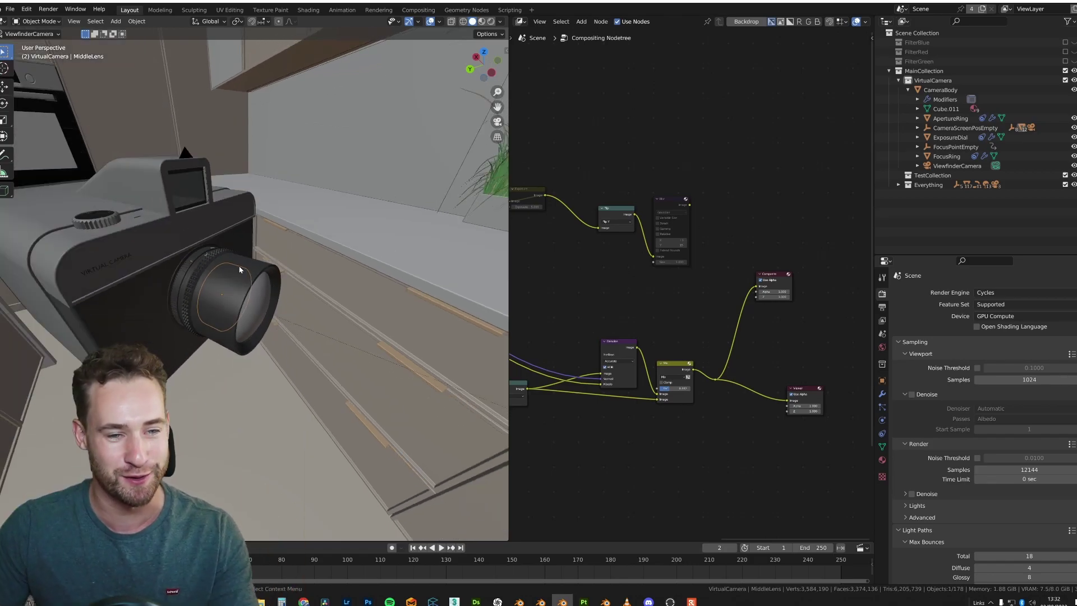
{"action": "scroll", "coordinate": [239, 269], "scroll_direction": "up", "scroll_amount": 2}
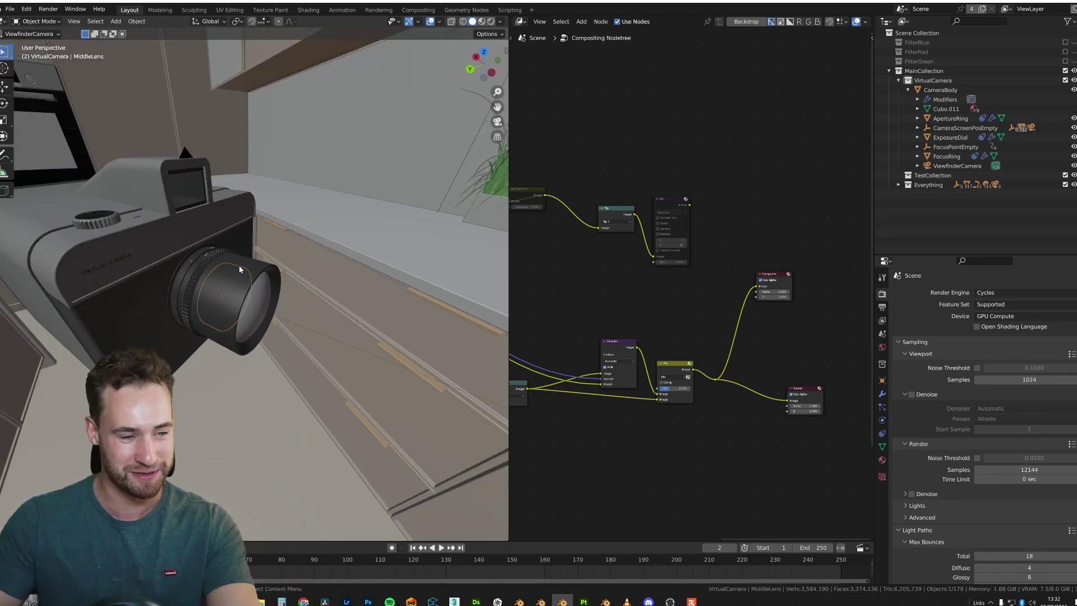
{"action": "middle_click_drag", "start_coordinate": [220, 261], "coordinate": [416, 216]}
{"action": "left_click", "coordinate": [222, 247]}
{"action": "key", "text": "r"}
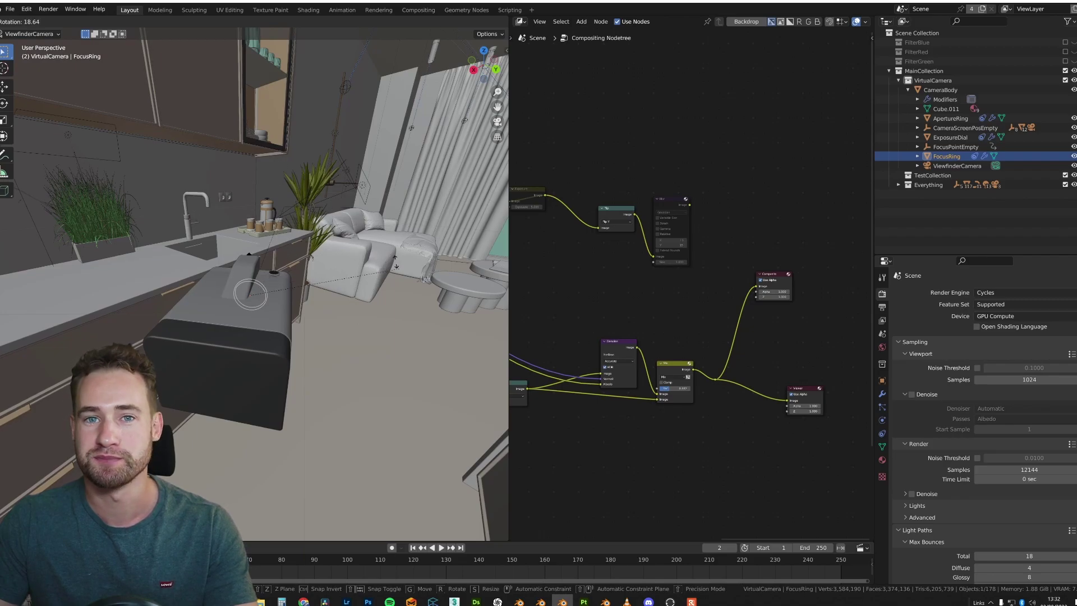
{"action": "left_click", "coordinate": [251, 294]}
{"action": "middle_click_drag", "start_coordinate": [250, 294], "coordinate": [294, 281]}
{"action": "left_click", "coordinate": [303, 267]}
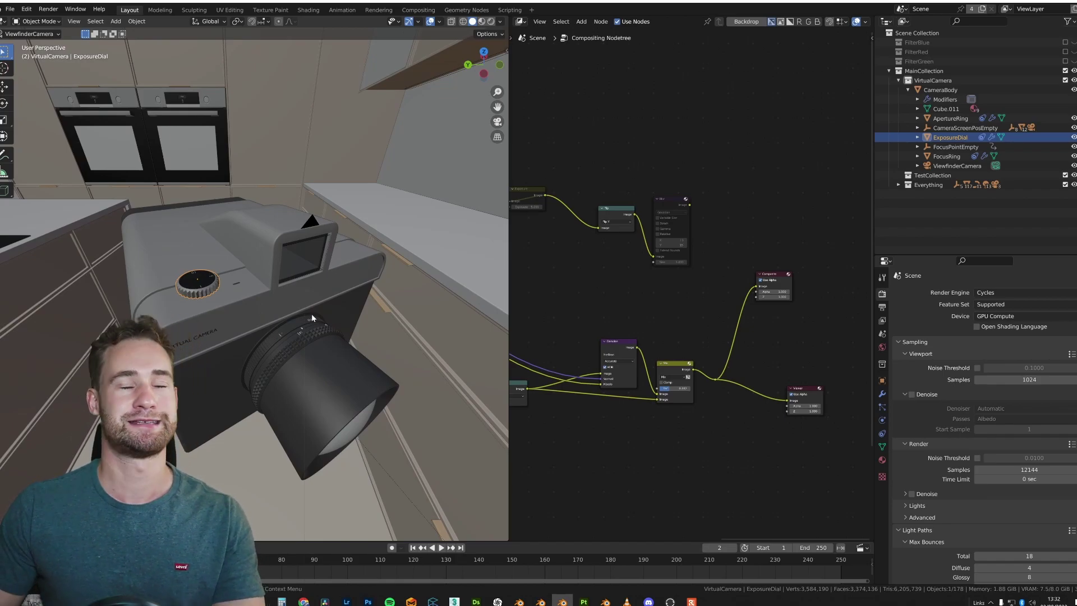
Look through the ViewfinderCamera and preview it in Rendered shading
{"action": "left_click", "coordinate": [308, 227]}
{"action": "key", "text": "KP_0"}
{"action": "key", "text": "z"}
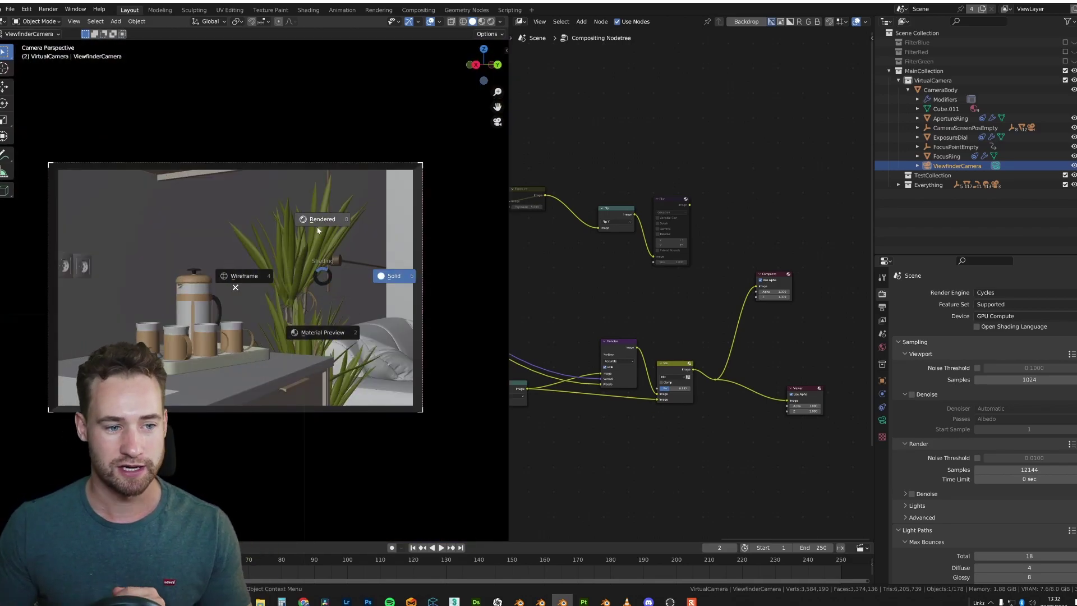
{"action": "left_click", "coordinate": [318, 230]}
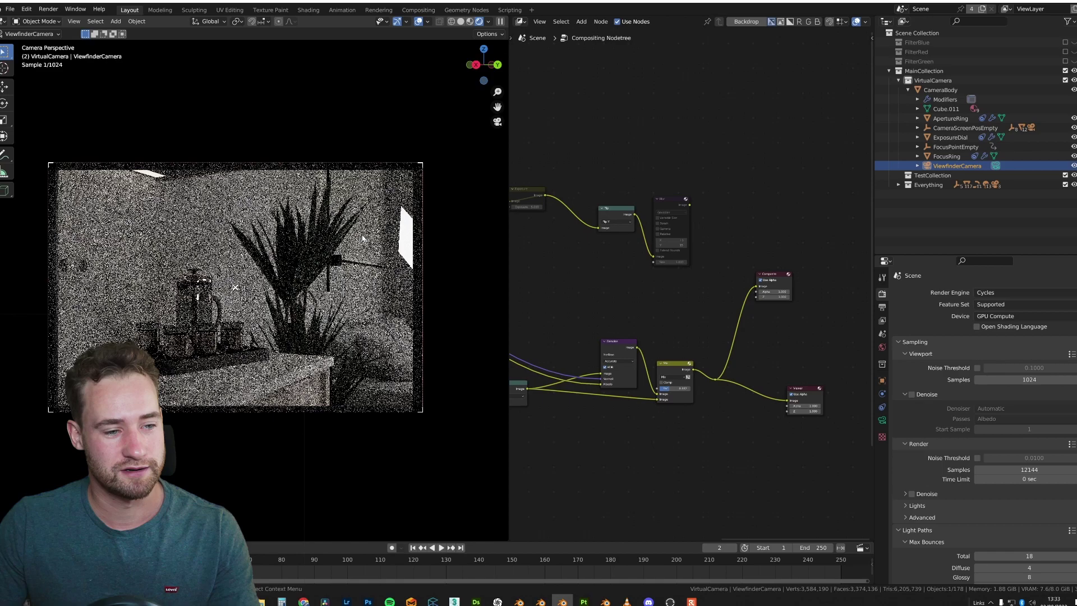
Leave the camera view in wireframe shading and select the ScreenCamera
{"action": "key", "text": "z"}
{"action": "mouse_move", "coordinate": [363, 238]}
{"action": "middle_mouse_down"}
{"action": "mouse_move", "coordinate": [354, 363]}
{"action": "mouse_move", "coordinate": [359, 331]}
{"action": "mouse_move", "coordinate": [318, 361]}
{"action": "middle_mouse_up"}
{"action": "key", "text": "shift+z"}
{"action": "left_click", "coordinate": [251, 341]}
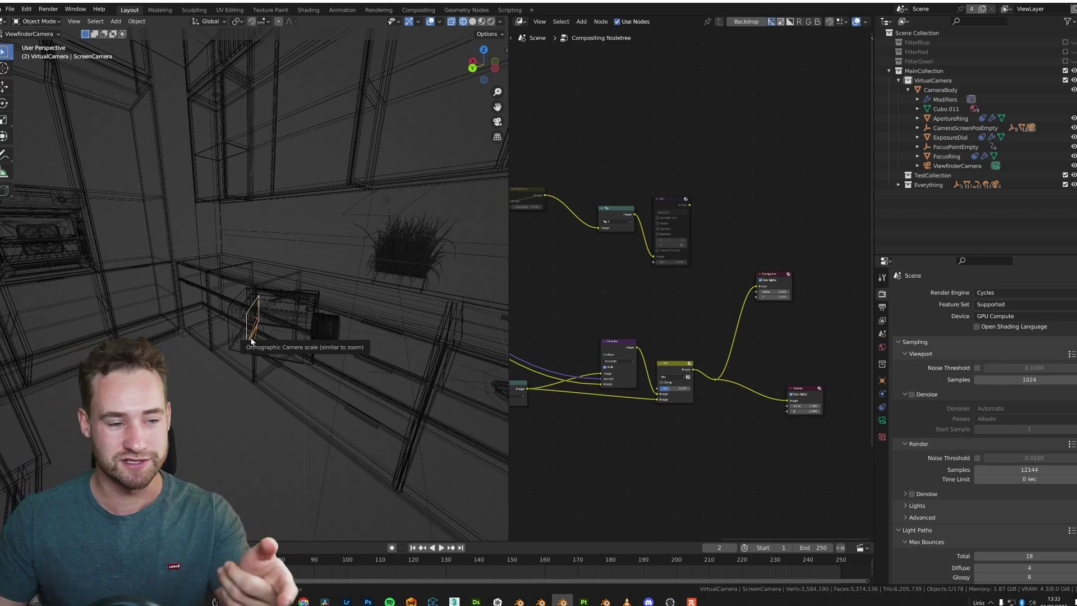
Make the ScreenCamera the active camera and preview the kitchen counter in Rendered shading
{"action": "middle_click_drag", "start_coordinate": [251, 340], "coordinate": [235, 315]}
{"action": "scroll", "coordinate": [670, 379], "scroll_direction": "up", "scroll_amount": 2}
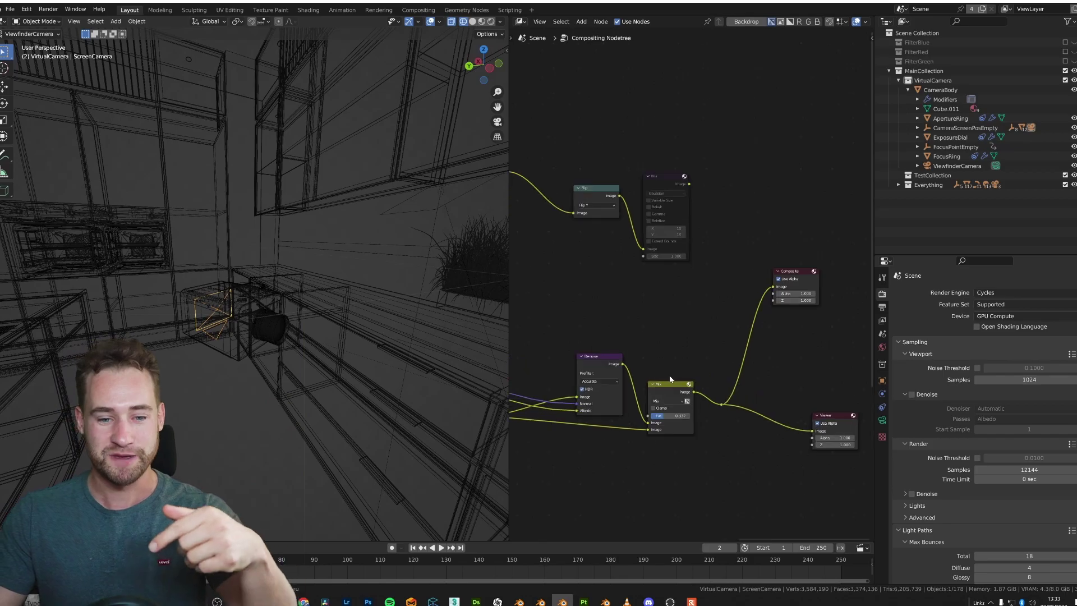
{"action": "middle_click_drag", "start_coordinate": [670, 379], "coordinate": [675, 367]}
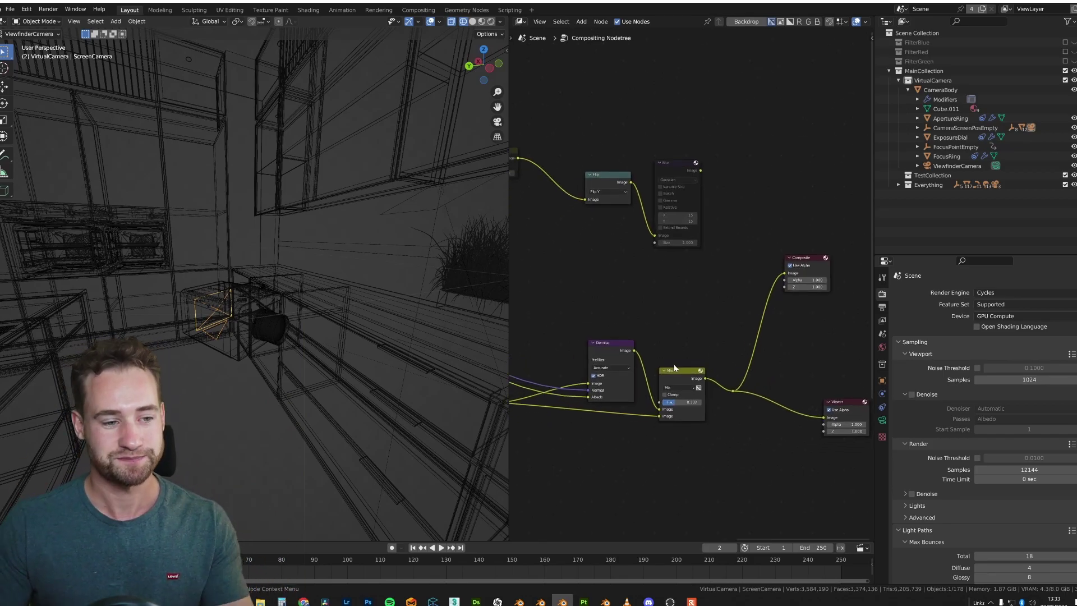
{"action": "scroll", "coordinate": [318, 295], "scroll_direction": "up", "scroll_amount": 2}
{"action": "key", "text": "ctrl+KP_0"}
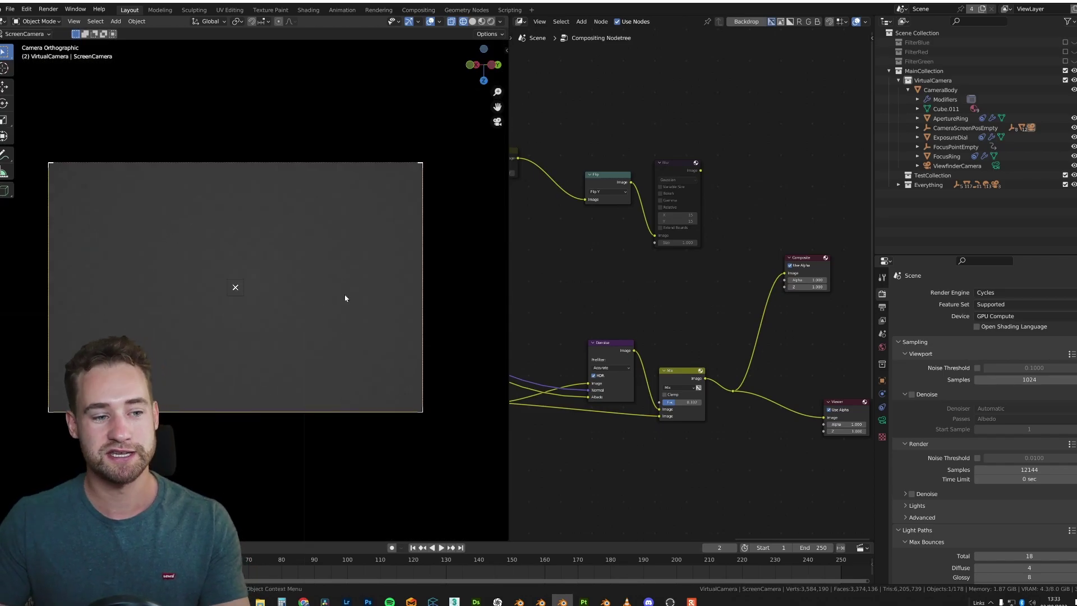
{"action": "key", "text": "z"}
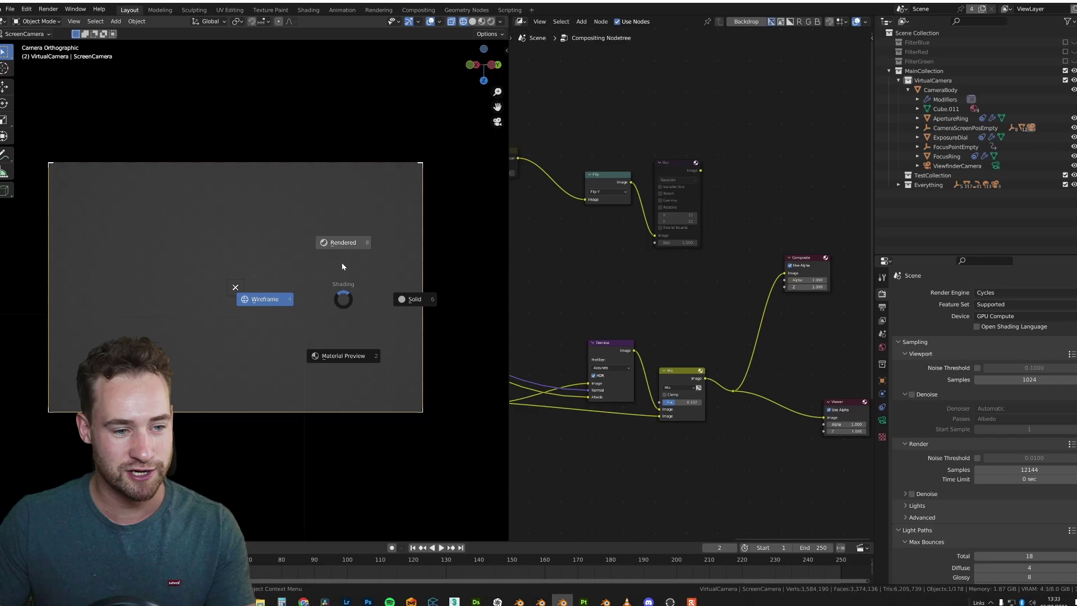
{"action": "left_click", "coordinate": [342, 267]}
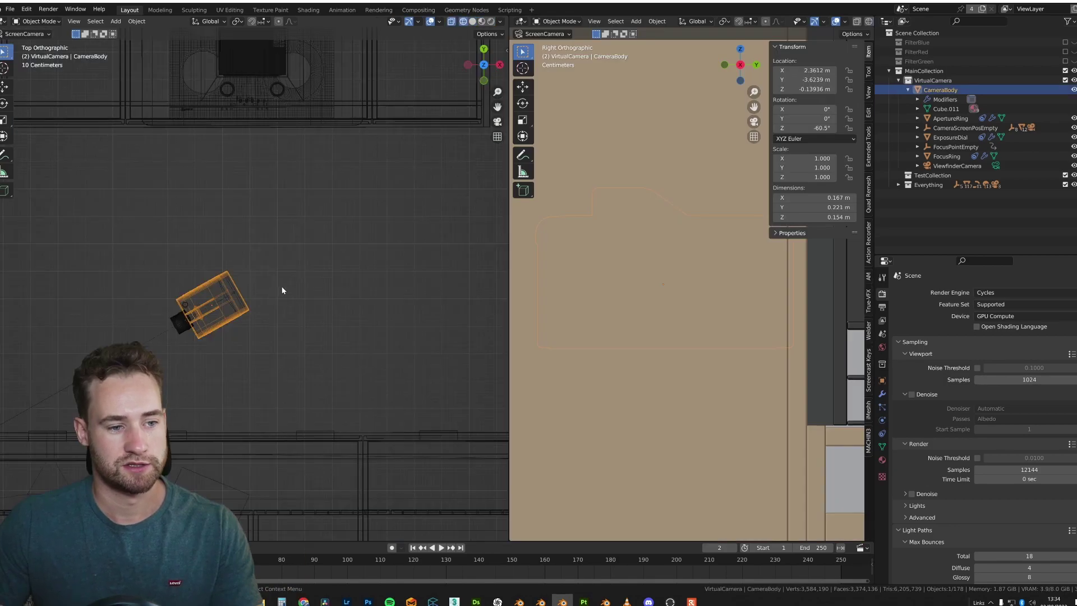
In top view, move the camera body and rotate it to -29.7° around Z
{"action": "scroll", "coordinate": [282, 290], "scroll_direction": "down", "scroll_amount": 5}
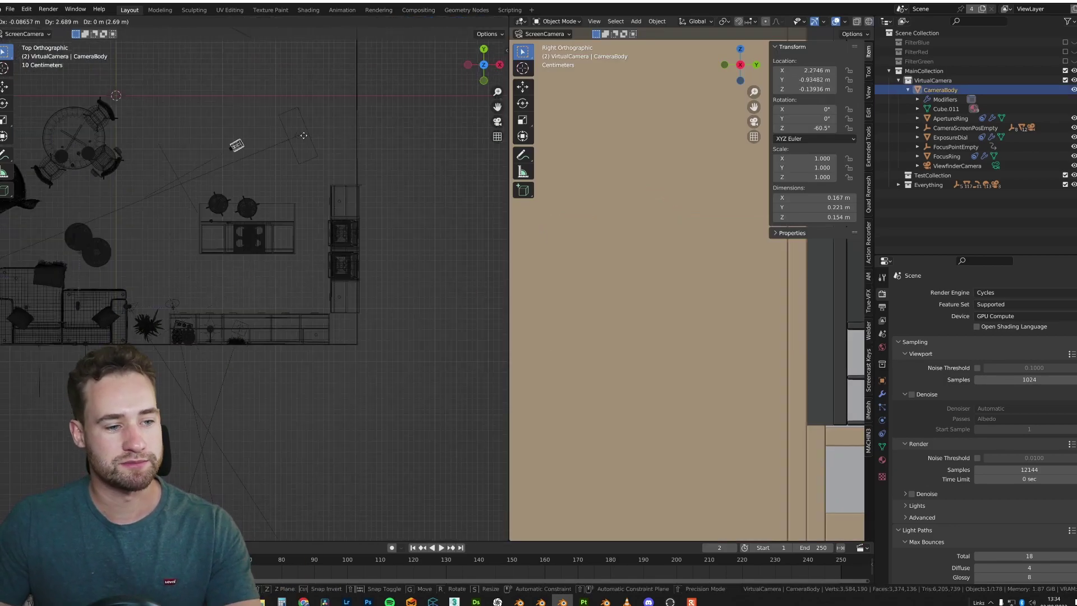
{"action": "scroll", "coordinate": [320, 281], "scroll_direction": "up", "scroll_amount": 2}
{"action": "key", "text": "g"}
{"action": "left_click", "coordinate": [331, 135]}
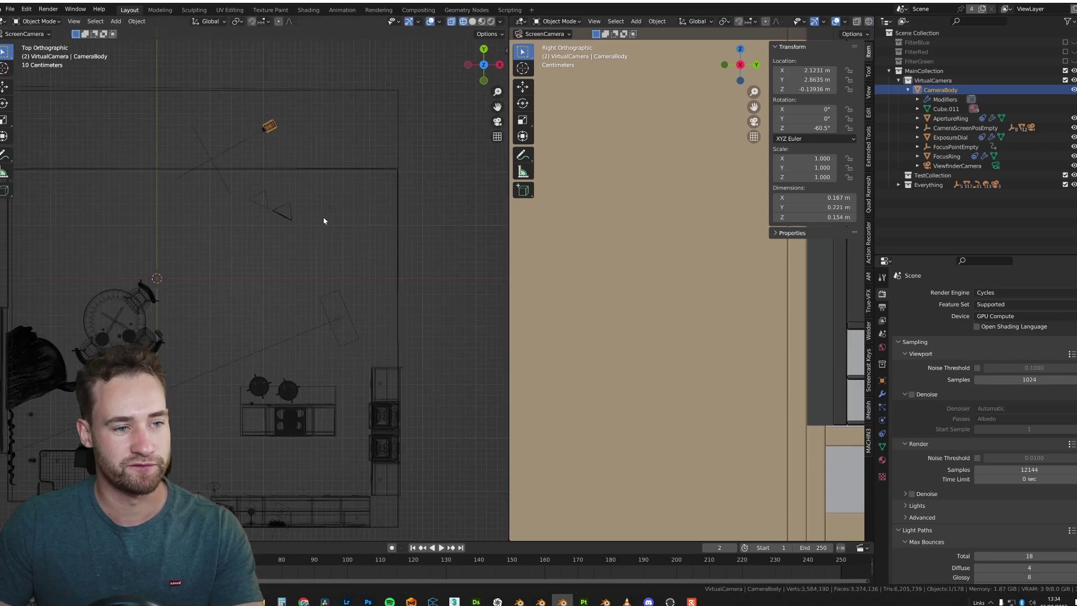
{"action": "scroll", "coordinate": [324, 217], "scroll_direction": "up", "scroll_amount": 2}
{"action": "key", "text": "r"}
{"action": "left_click", "coordinate": [348, 216]}
Select the FocusRing in the Outliner and rotate it to 3.84° around Y
{"action": "middle_click_drag", "start_coordinate": [317, 246], "coordinate": [218, 317]}
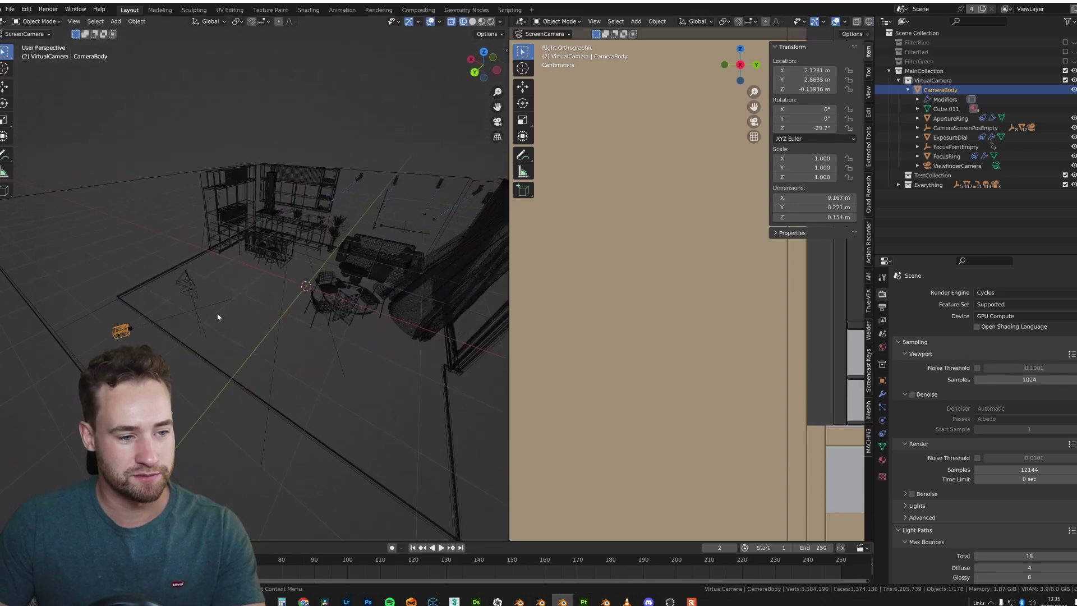
{"action": "left_click", "coordinate": [952, 159]}
{"action": "middle_click_drag", "start_coordinate": [224, 269], "coordinate": [133, 287]}
{"action": "key", "text": "r"}
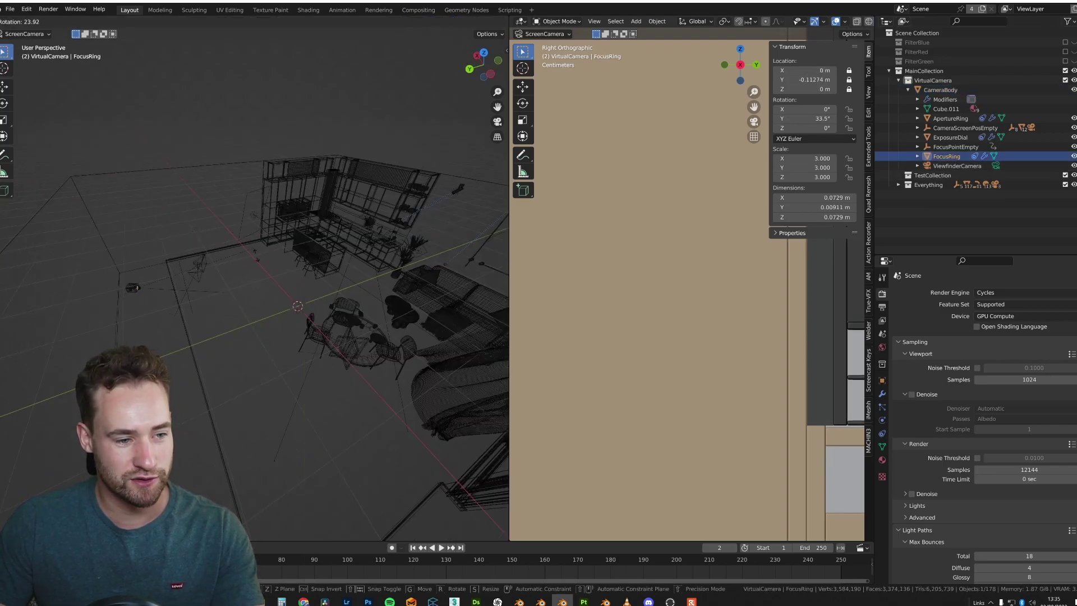
{"action": "middle_click_drag", "start_coordinate": [245, 244], "coordinate": [393, 214]}
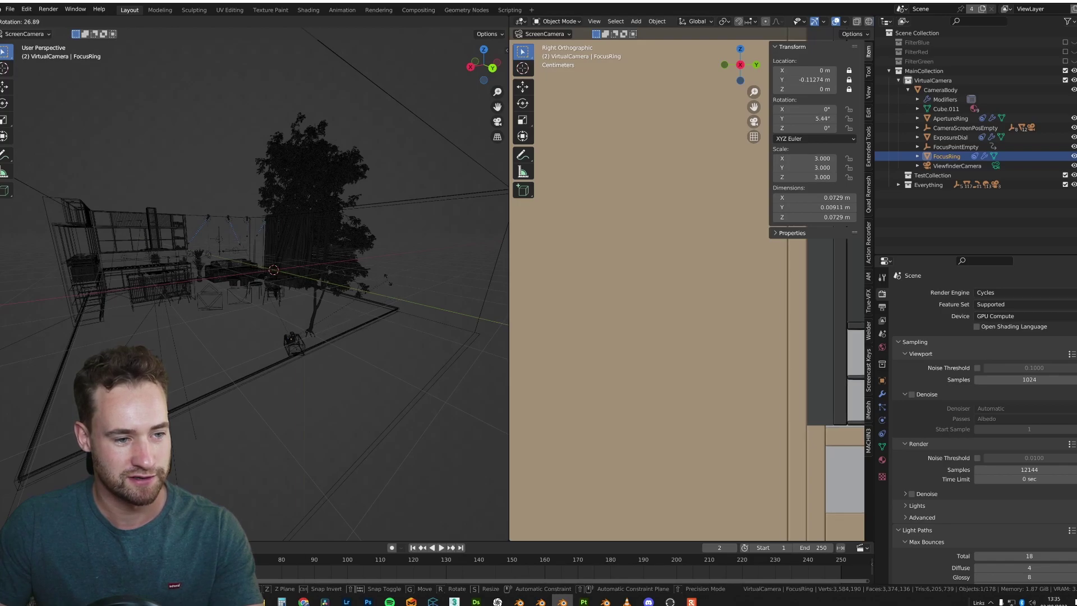
{"action": "left_click", "coordinate": [377, 347]}
{"action": "middle_click_drag", "start_coordinate": [378, 348], "coordinate": [337, 335]}
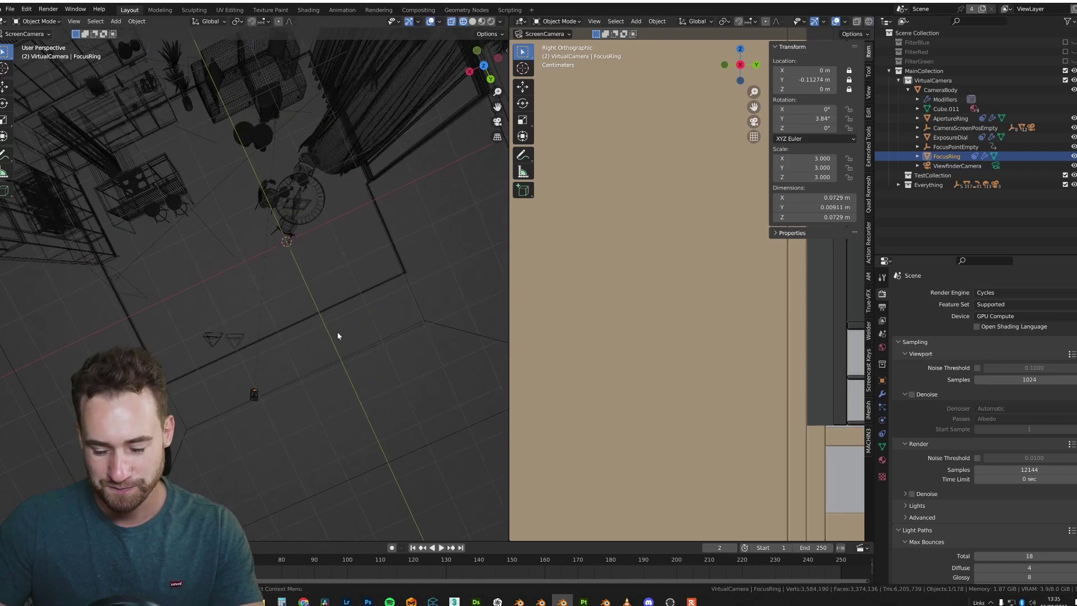
Look through the ScreenCamera, centre its frame and render the dining table in Rendered shading
{"action": "key", "text": "KP_0"}
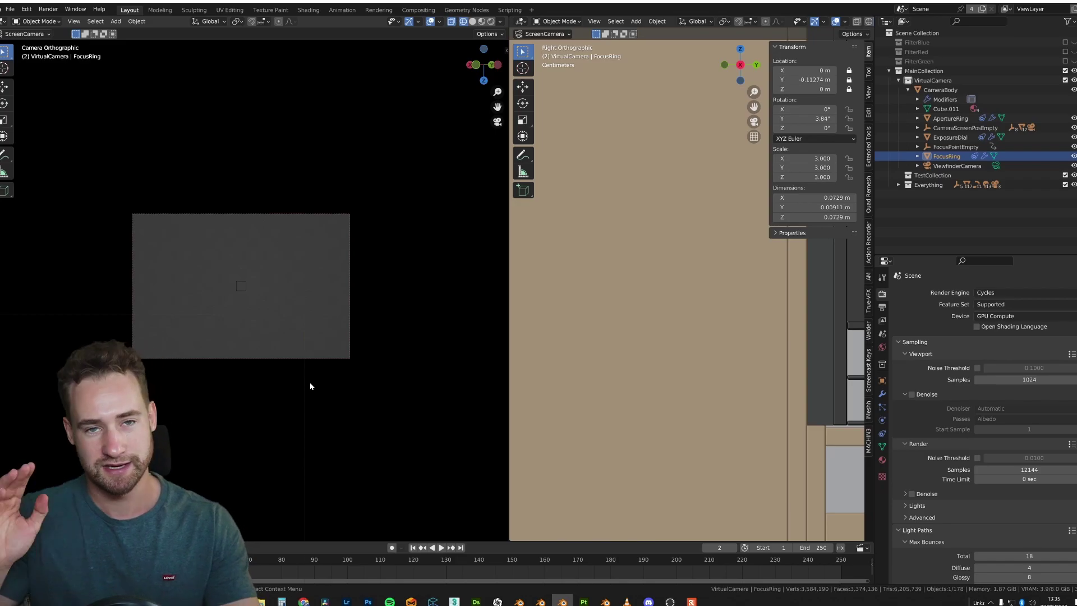
{"action": "key", "text": "z"}
{"action": "scroll", "coordinate": [319, 385], "scroll_direction": "up", "scroll_amount": 2}
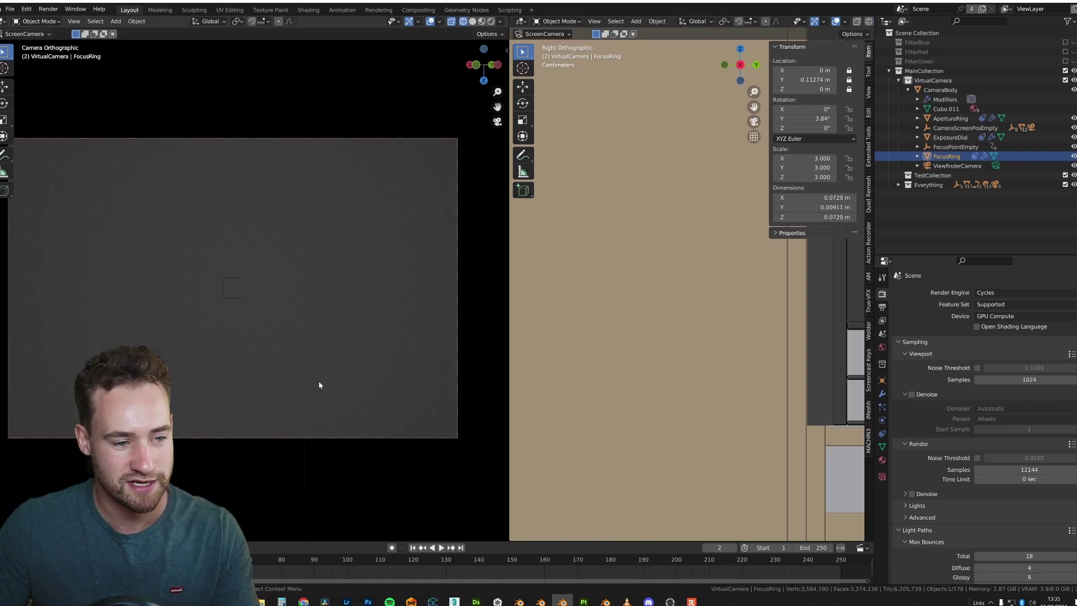
{"action": "scroll", "coordinate": [278, 303], "scroll_direction": "down", "scroll_amount": 2}
{"action": "middle_click_drag", "start_coordinate": [277, 305], "coordinate": [314, 301], "text": "shift"}
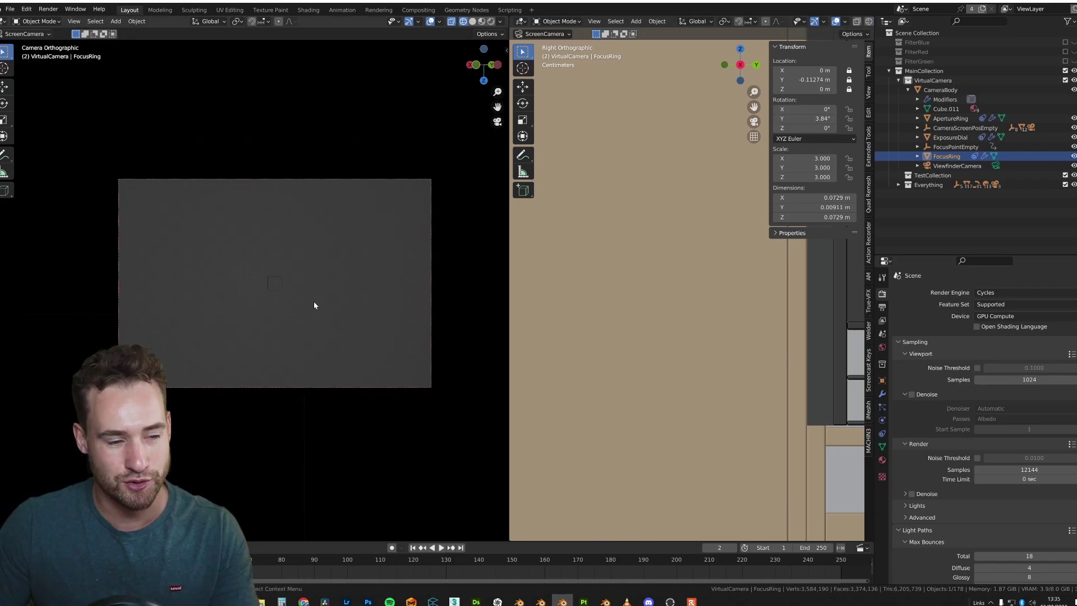
{"action": "scroll", "coordinate": [314, 302], "scroll_direction": "up", "scroll_amount": 1}
{"action": "key", "text": "z"}
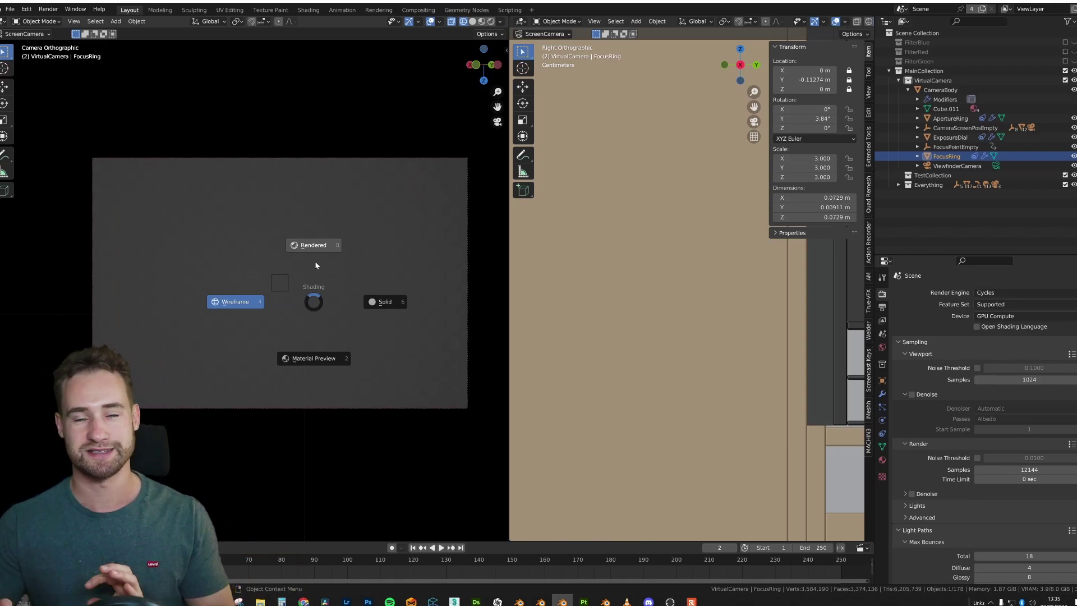
{"action": "left_click", "coordinate": [316, 265]}
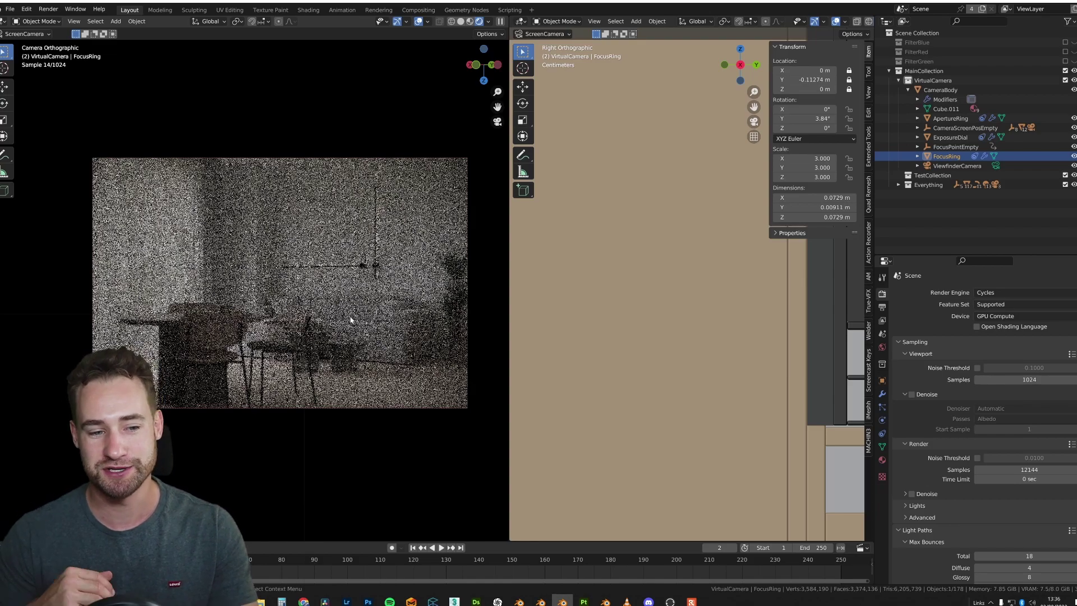
{"action": "key", "text": "z"}
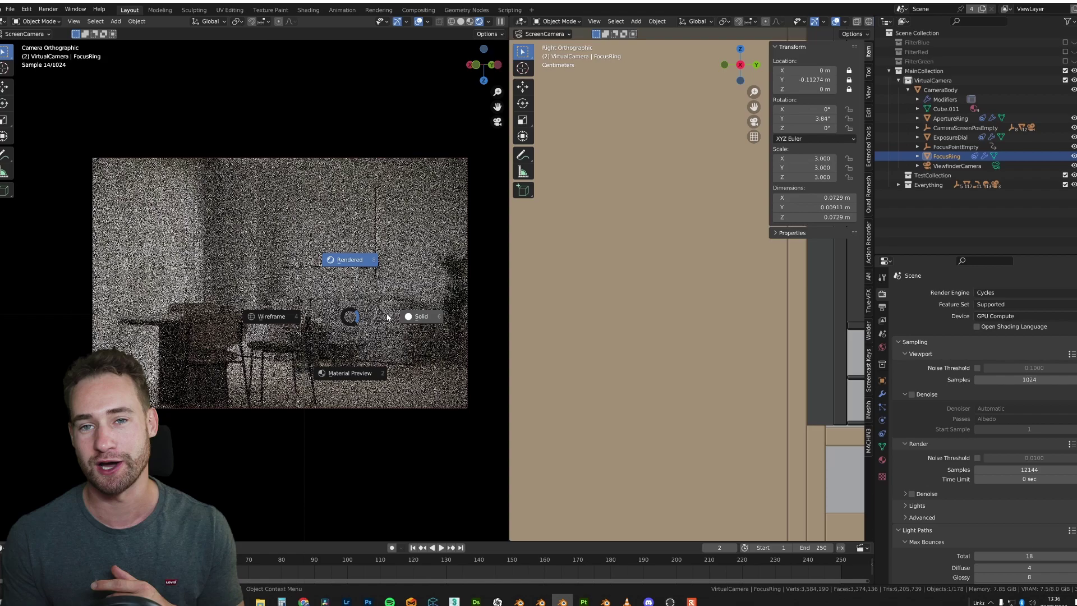
Choose Solid from the shading pie to replace the noisy Cycles preview
{"action": "left_click", "coordinate": [387, 317]}
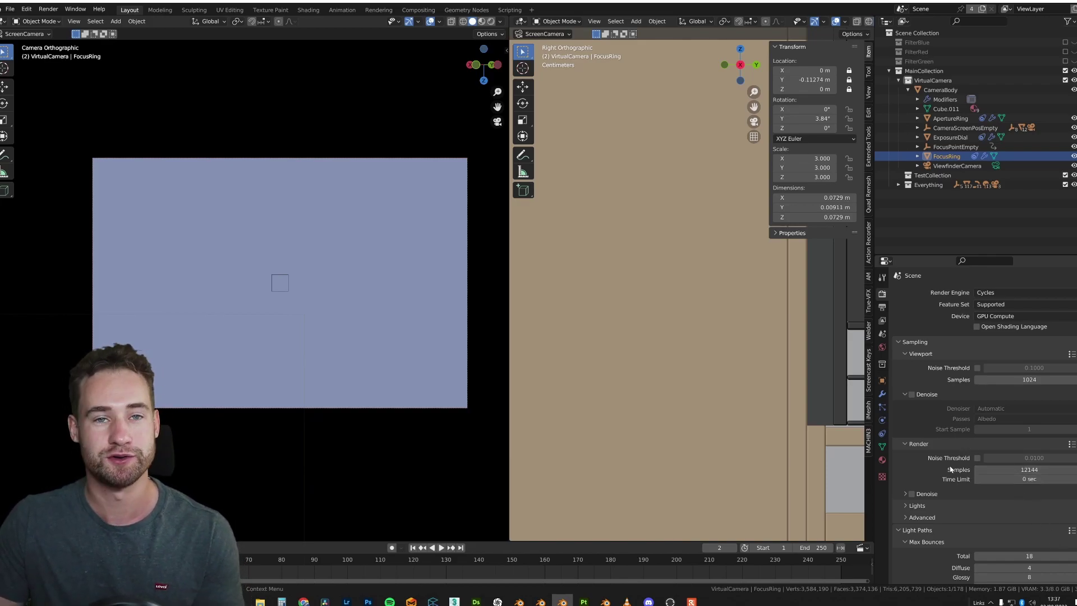
{"action": "scroll", "coordinate": [948, 460], "scroll_direction": "down", "scroll_amount": 1}
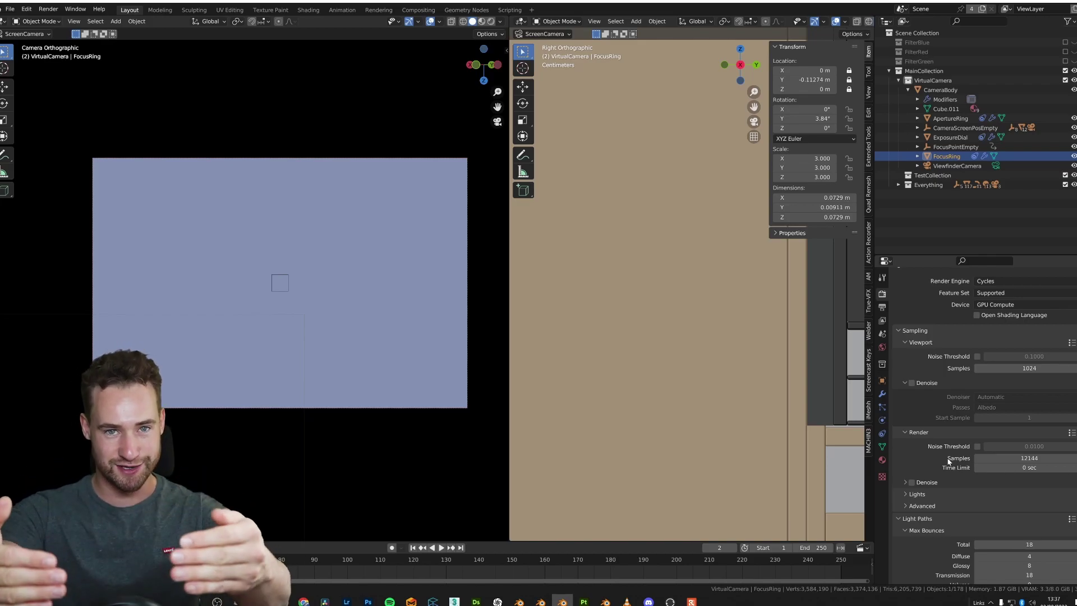
{"action": "scroll", "coordinate": [948, 460], "scroll_direction": "down", "scroll_amount": 8}
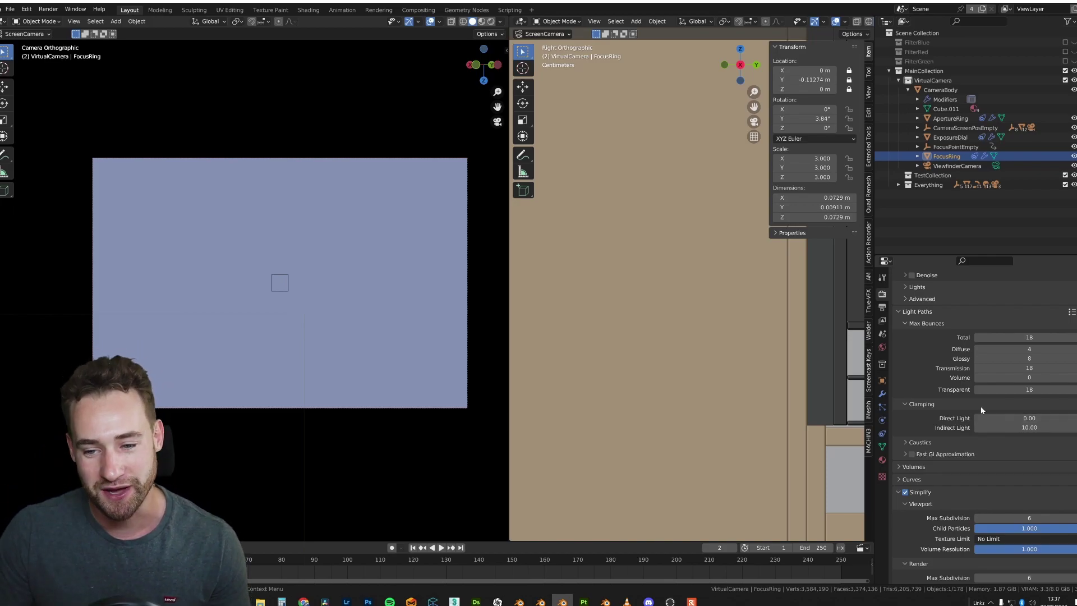
{"action": "scroll", "coordinate": [981, 407], "scroll_direction": "up", "scroll_amount": 3}
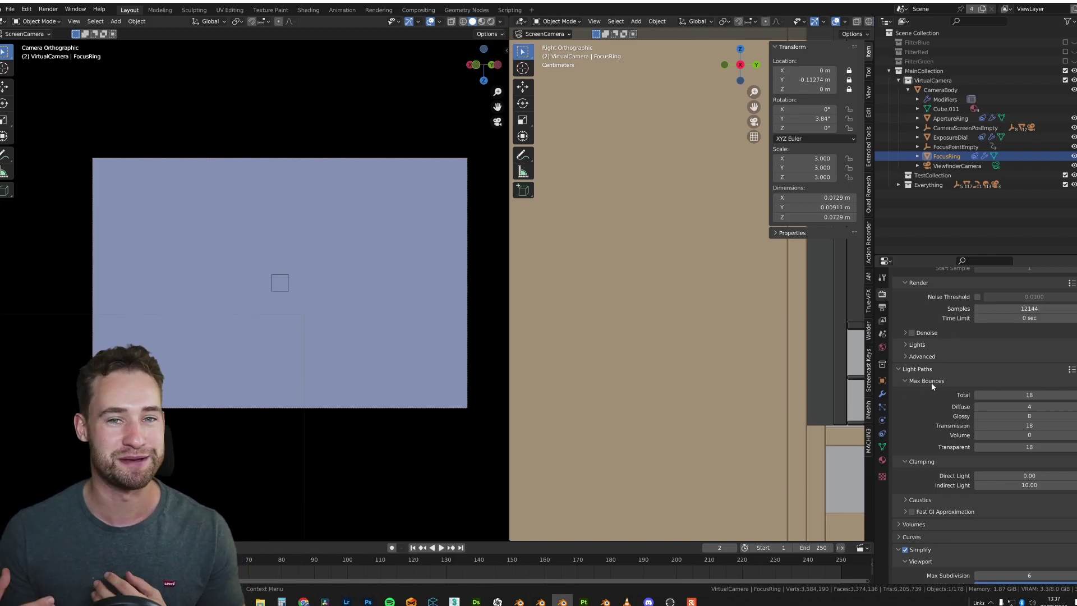
{"action": "scroll", "coordinate": [938, 432], "scroll_direction": "up", "scroll_amount": 6}
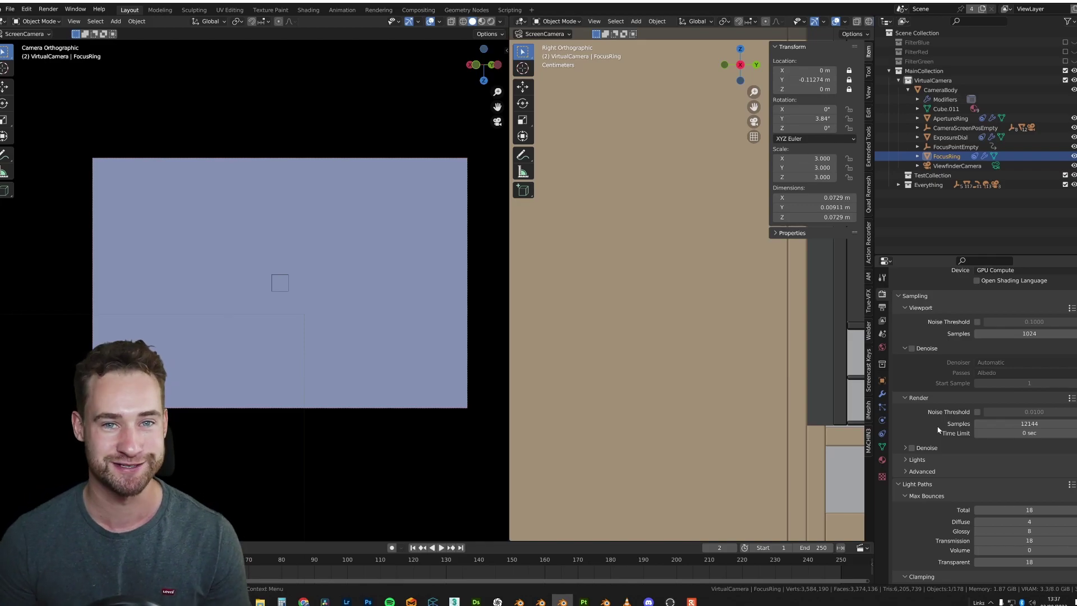
{"action": "scroll", "coordinate": [938, 430], "scroll_direction": "down", "scroll_amount": 17}
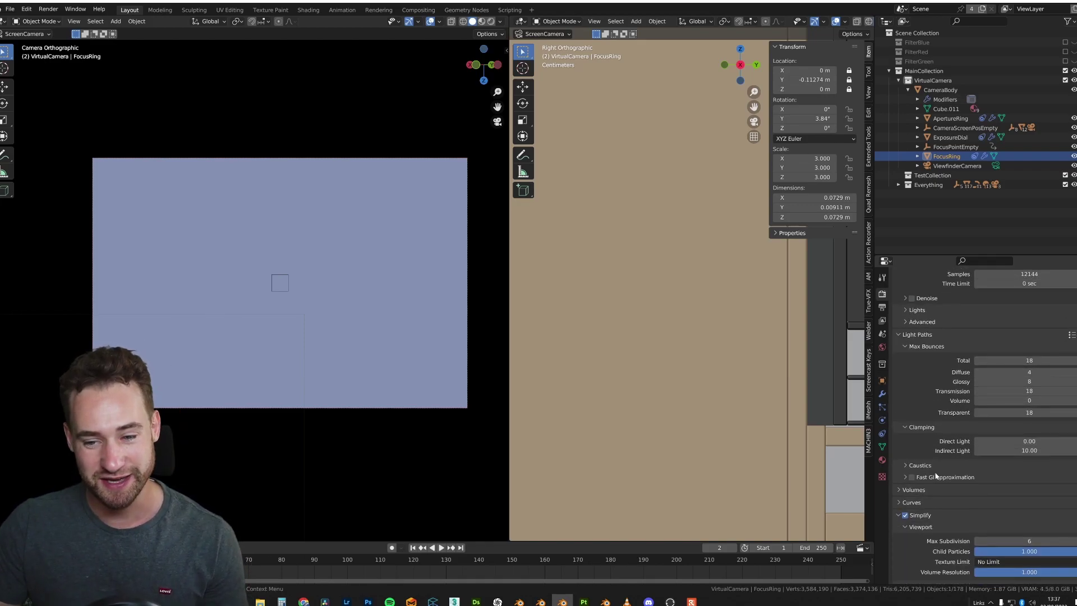
{"action": "scroll", "coordinate": [935, 478], "scroll_direction": "down", "scroll_amount": 1}
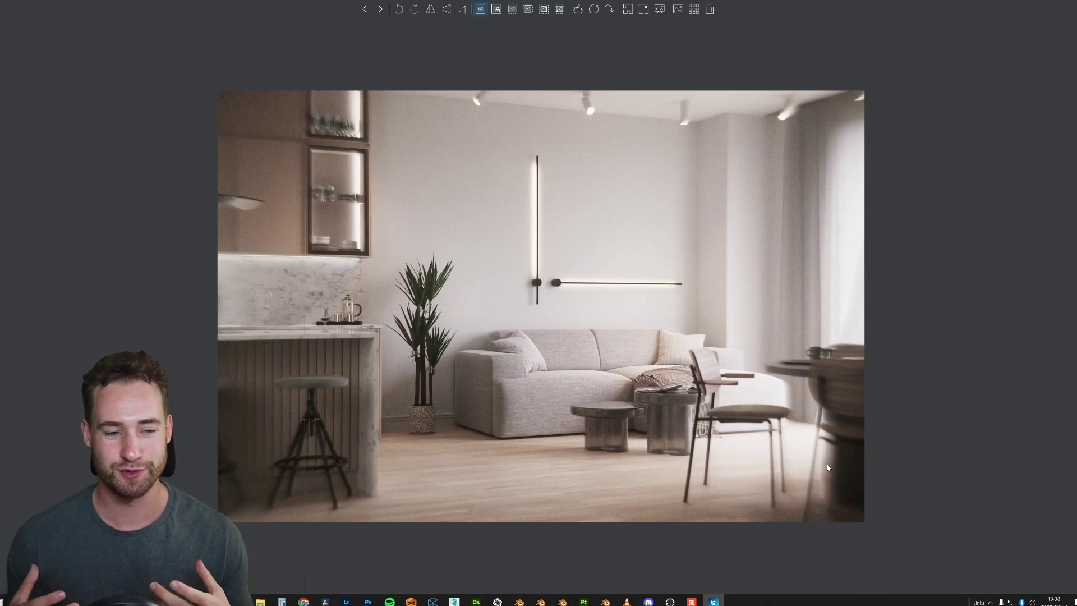
Zoom in and out on the living-room render to inspect its lens blur, then advance to the coffee press
{"action": "scroll", "coordinate": [662, 417], "scroll_direction": "up", "scroll_amount": 3}
{"action": "scroll", "coordinate": [806, 437], "scroll_direction": "down", "scroll_amount": 5}
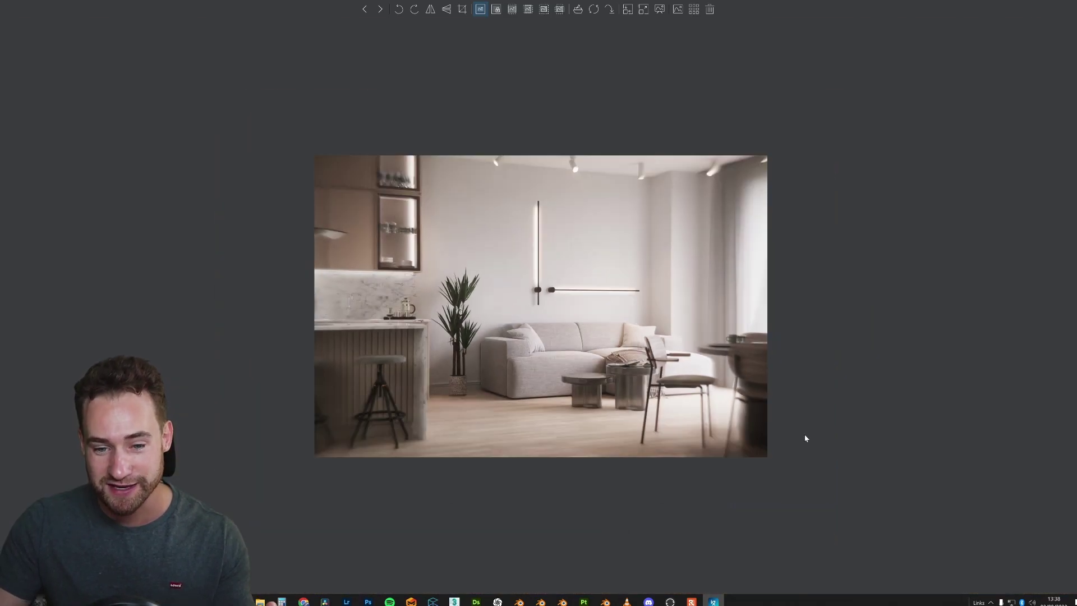
{"action": "scroll", "coordinate": [831, 449], "scroll_direction": "up", "scroll_amount": 2}
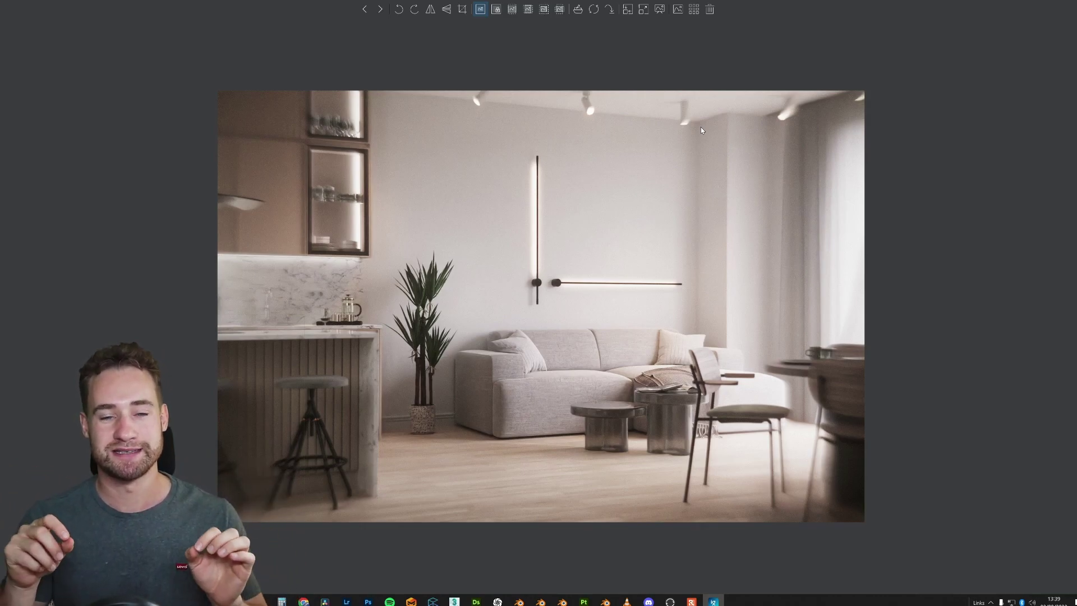
{"action": "scroll", "coordinate": [701, 130], "scroll_direction": "up", "scroll_amount": 1}
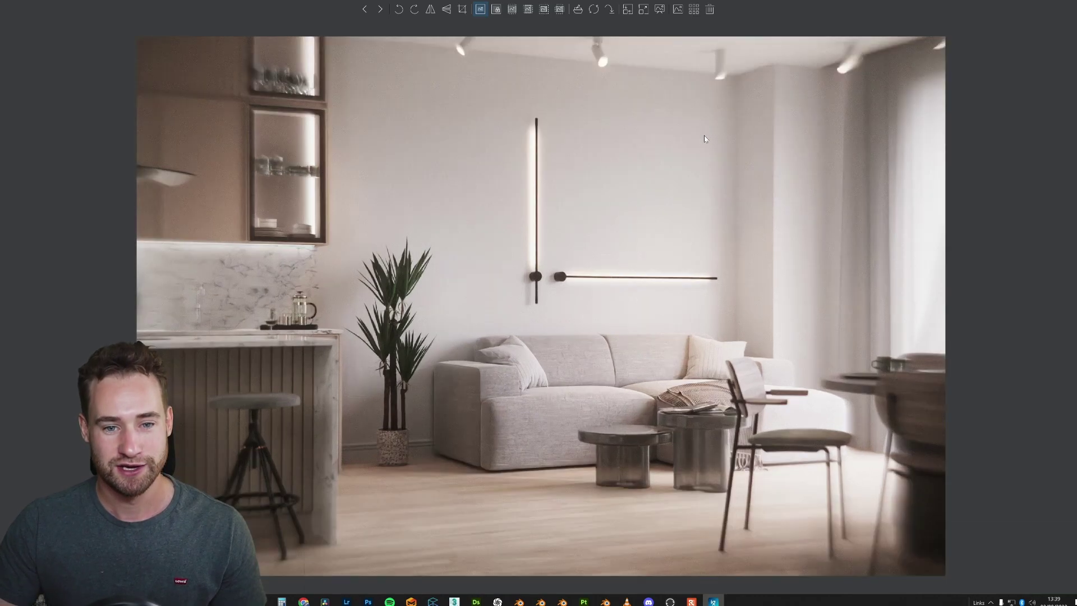
{"action": "scroll", "coordinate": [705, 154], "scroll_direction": "down", "scroll_amount": 1}
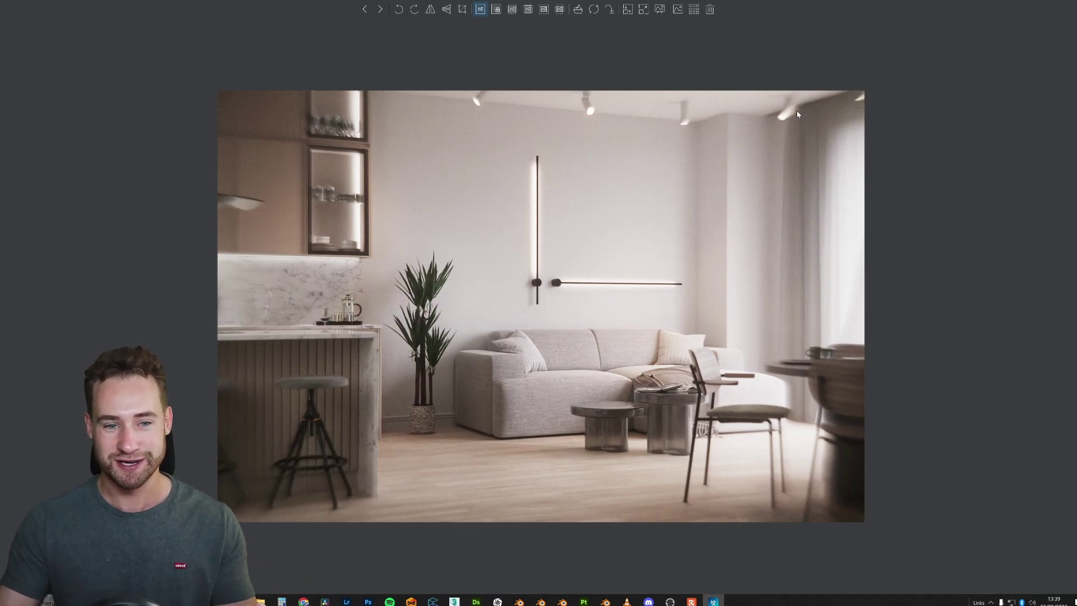
{"action": "scroll", "coordinate": [560, 350], "scroll_direction": "up", "scroll_amount": 6}
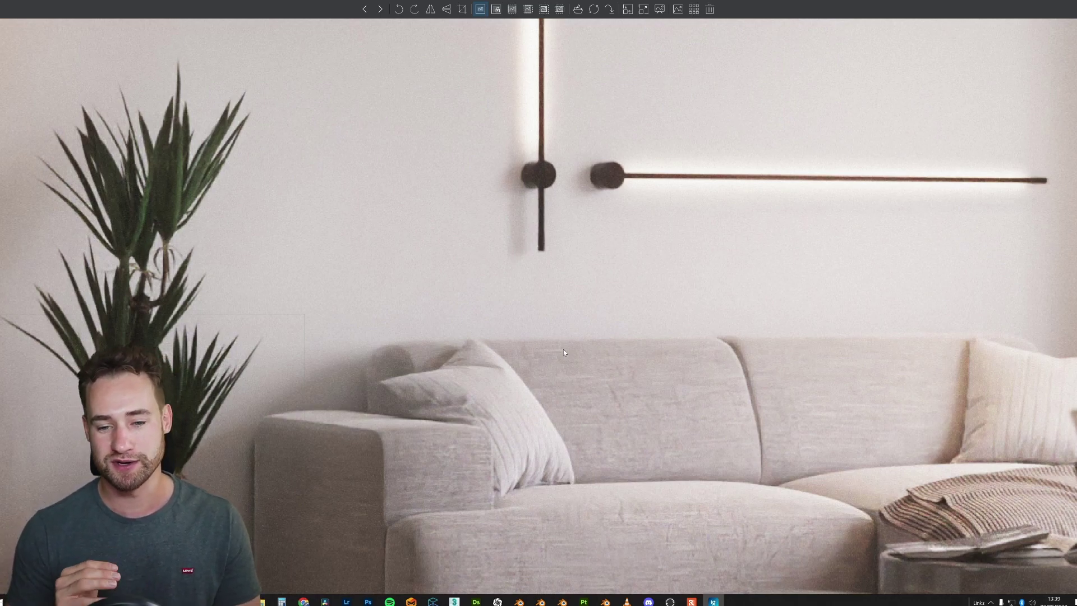
{"action": "scroll", "coordinate": [563, 349], "scroll_direction": "down", "scroll_amount": 3}
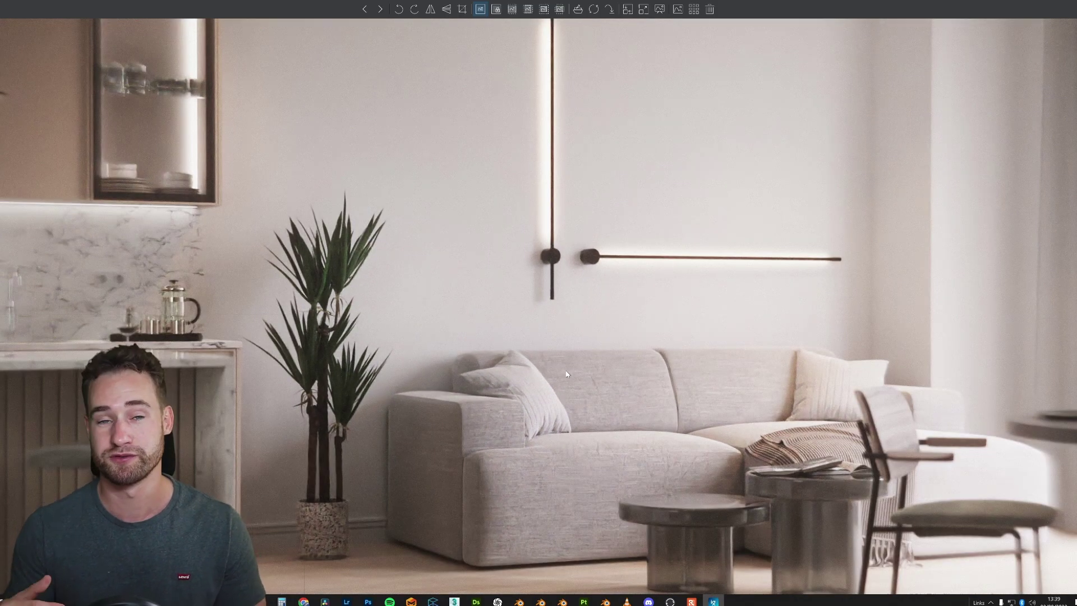
{"action": "scroll", "coordinate": [563, 373], "scroll_direction": "up", "scroll_amount": 5}
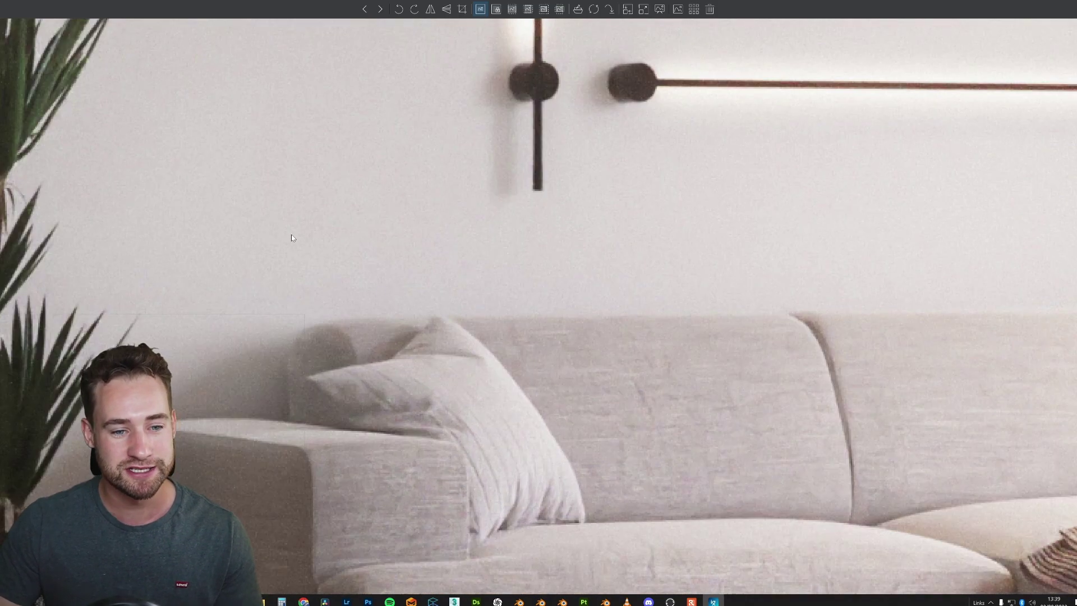
{"action": "scroll", "coordinate": [496, 388], "scroll_direction": "down", "scroll_amount": 6}
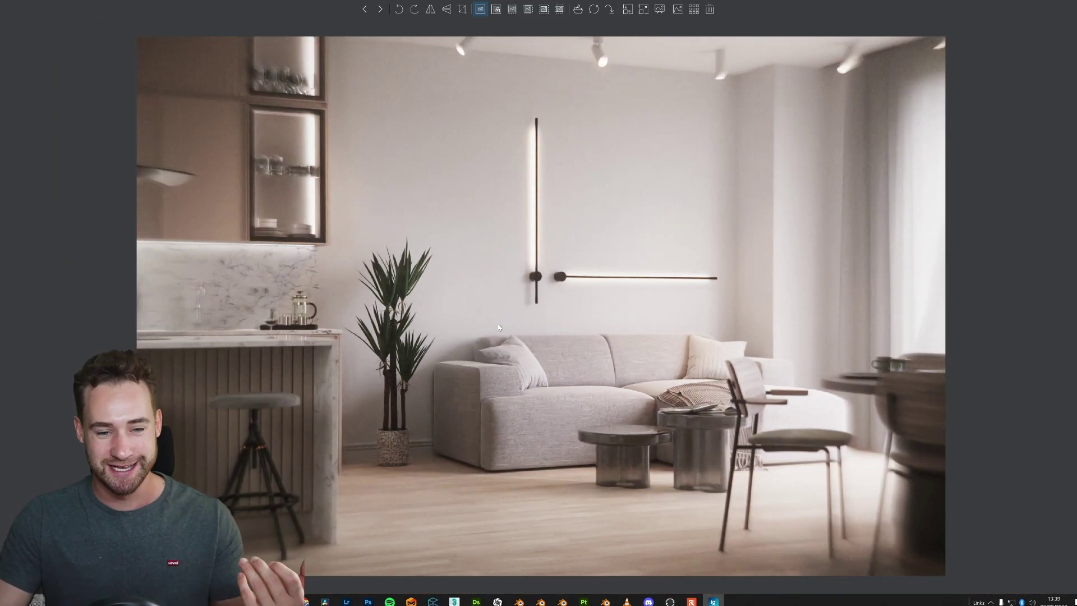
{"action": "scroll", "coordinate": [630, 364], "scroll_direction": "up", "scroll_amount": 2}
{"action": "scroll", "coordinate": [630, 364], "scroll_direction": "down", "scroll_amount": 2}
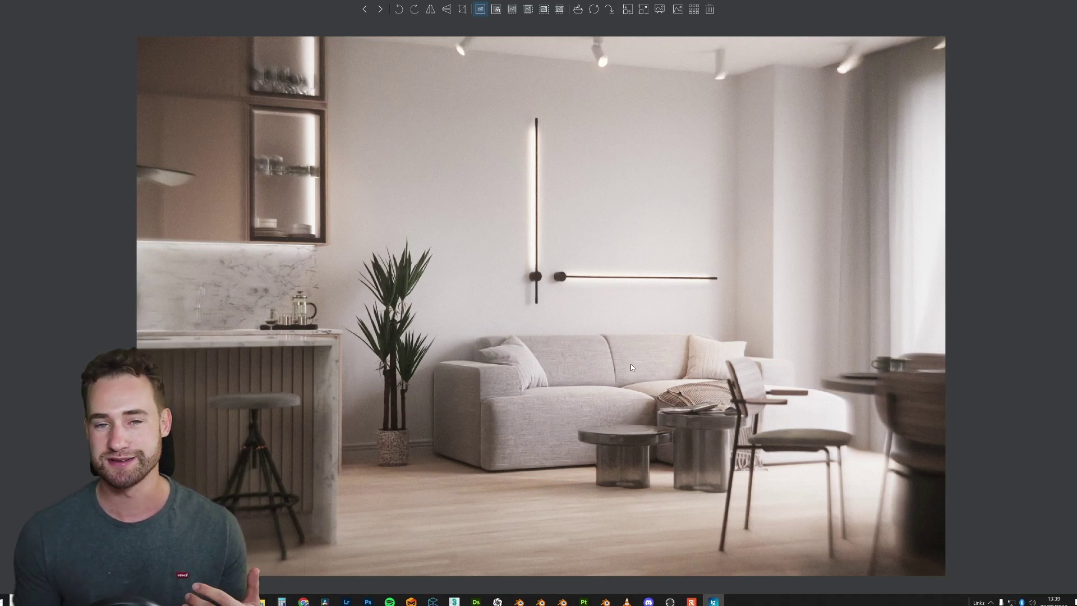
{"action": "scroll", "coordinate": [631, 367], "scroll_direction": "down", "scroll_amount": 1}
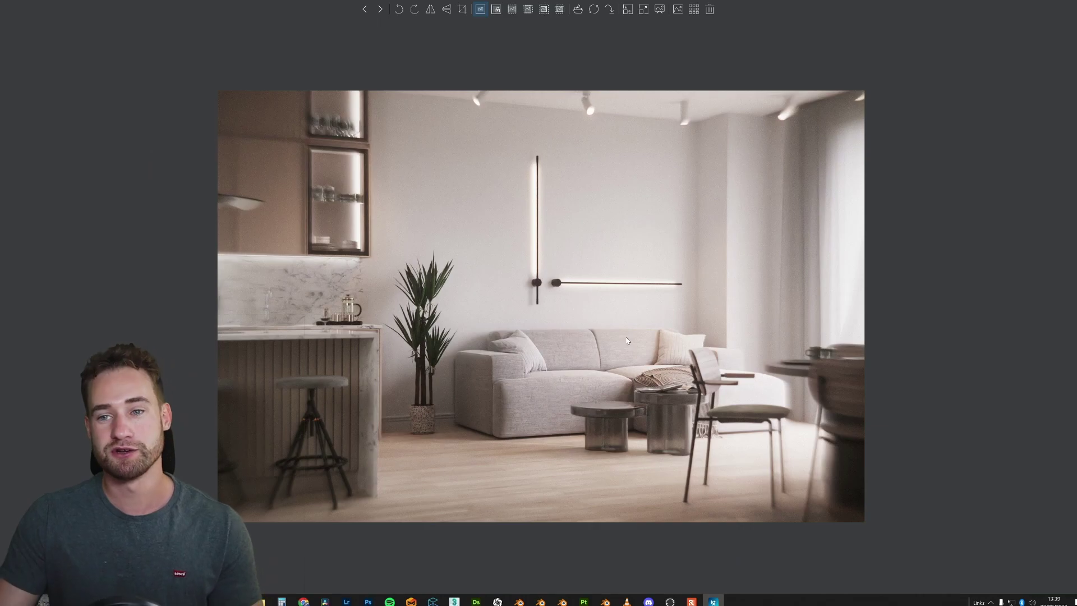
{"action": "key", "text": "Right"}
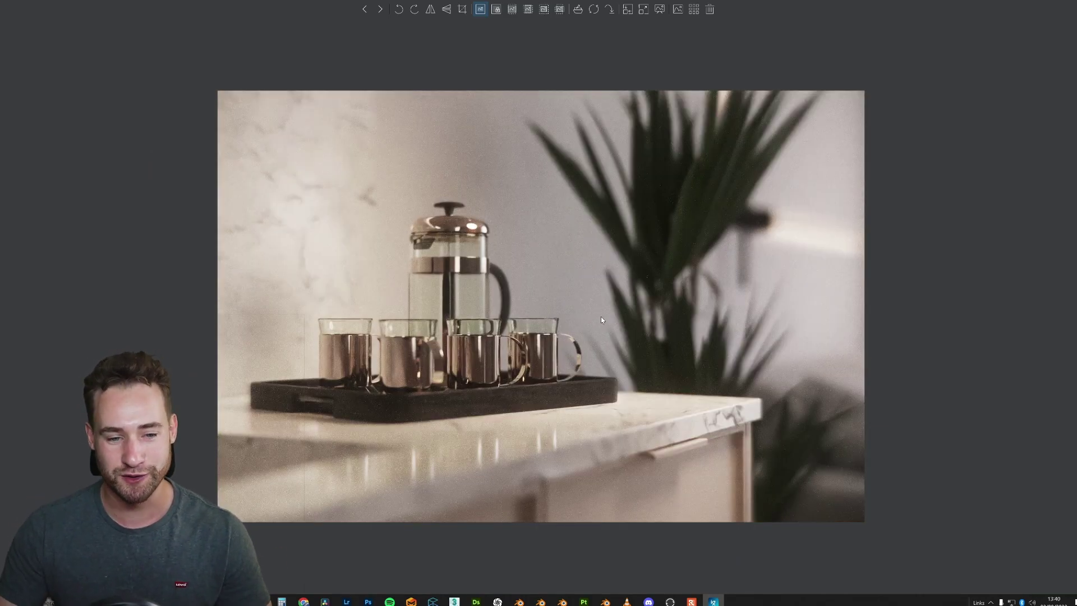
Step to the next coffee press render and zoom in and out to inspect it
{"action": "scroll", "coordinate": [518, 303], "scroll_direction": "up", "scroll_amount": 5}
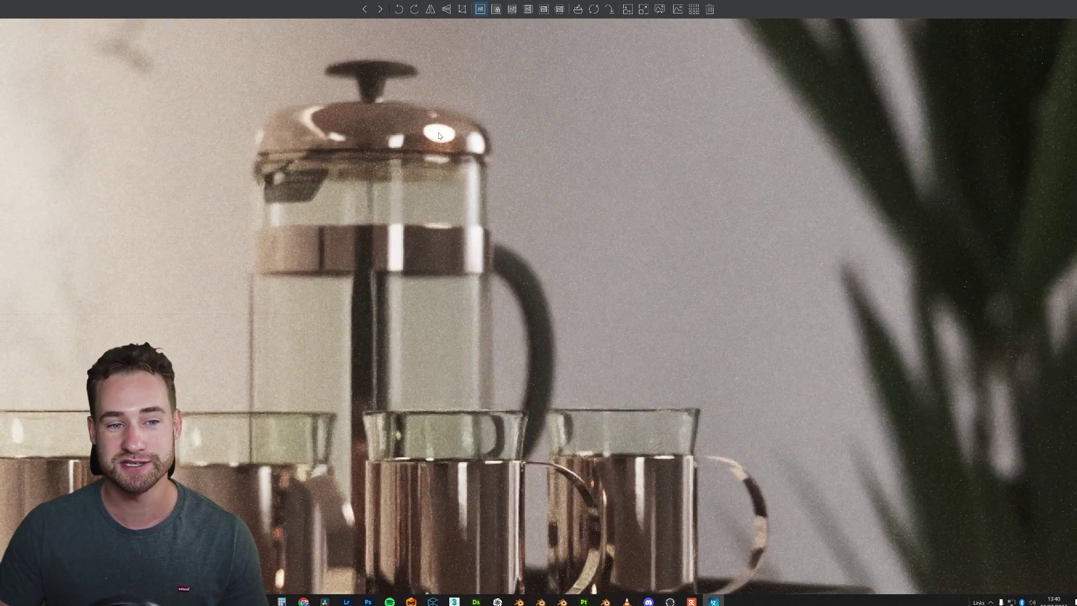
{"action": "key", "text": "Right"}
{"action": "key", "text": "Right"}
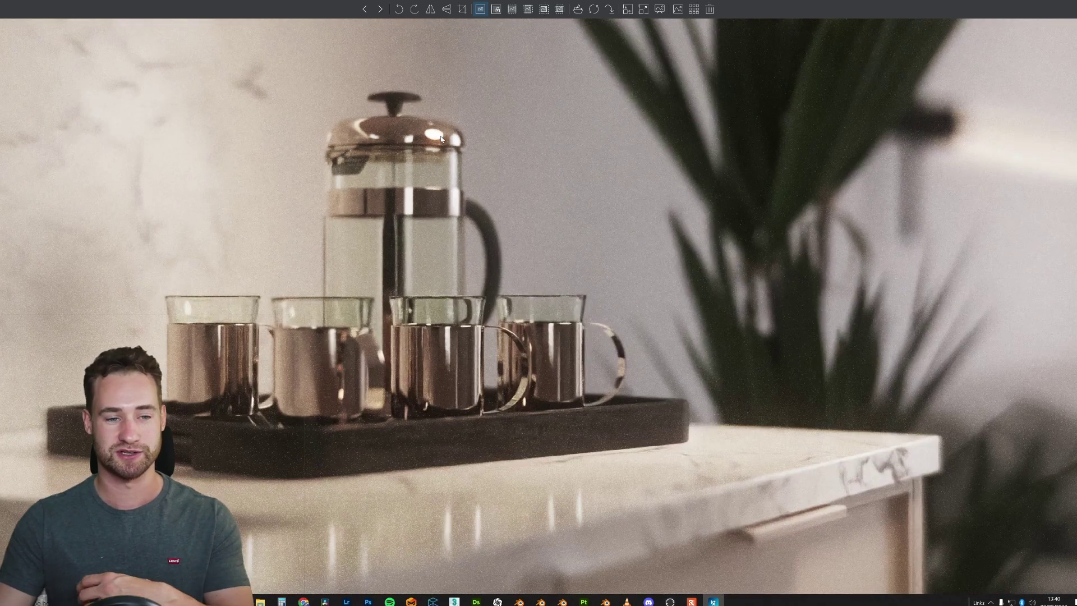
{"action": "scroll", "coordinate": [553, 213], "scroll_direction": "down", "scroll_amount": 5}
{"action": "scroll", "coordinate": [553, 212], "scroll_direction": "up", "scroll_amount": 1}
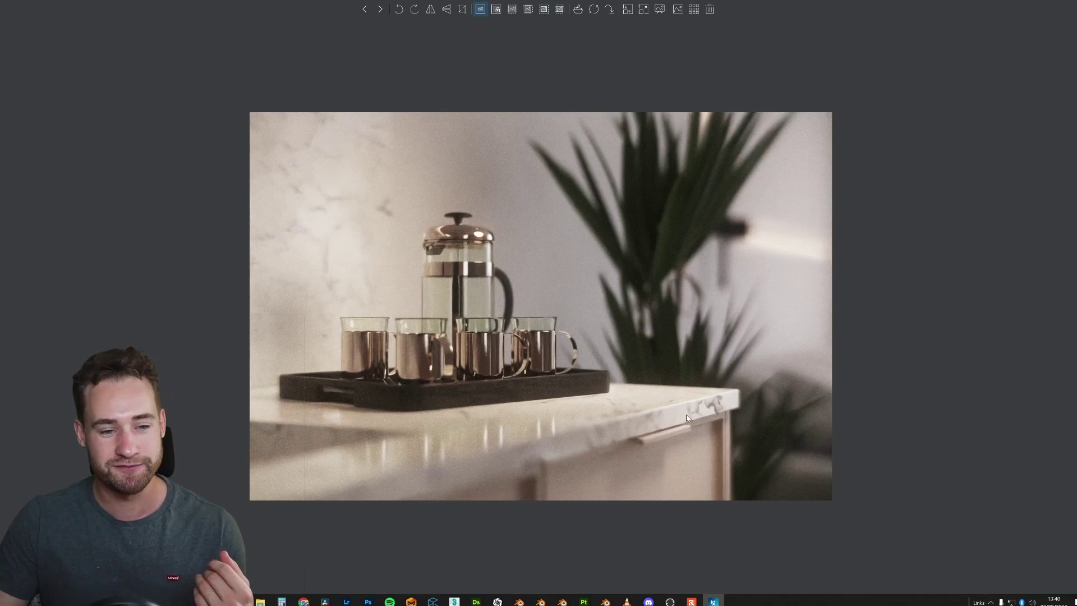
{"action": "scroll", "coordinate": [675, 435], "scroll_direction": "up", "scroll_amount": 4}
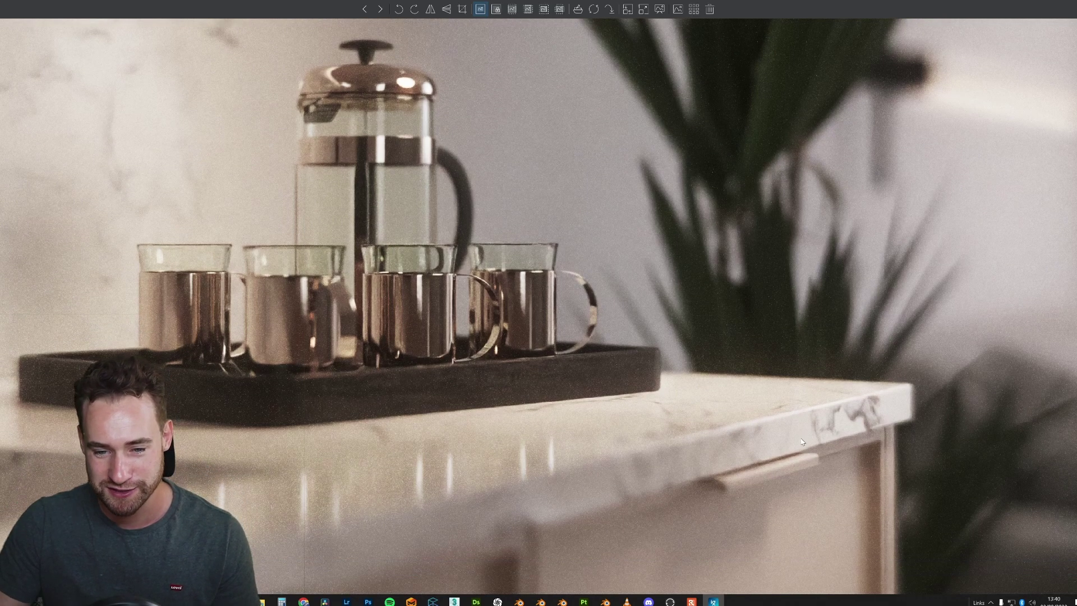
{"action": "scroll", "coordinate": [791, 400], "scroll_direction": "down", "scroll_amount": 4}
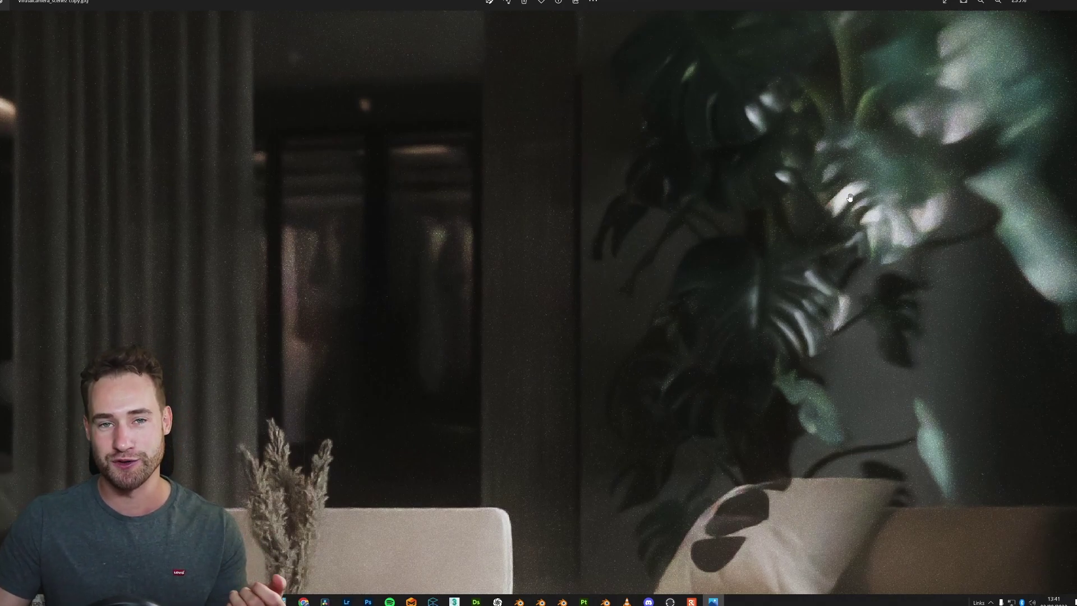
Zoom back out of the lounge render and advance to the dried-grass vase kitchen render
{"action": "scroll", "coordinate": [720, 294], "scroll_direction": "down", "scroll_amount": 5}
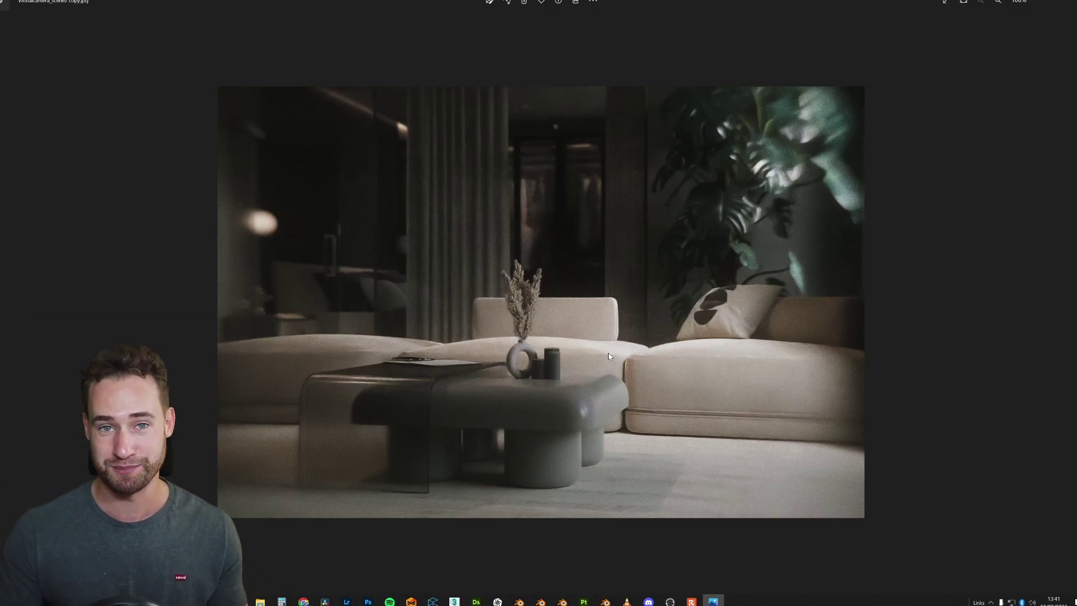
{"action": "key", "text": "Right"}
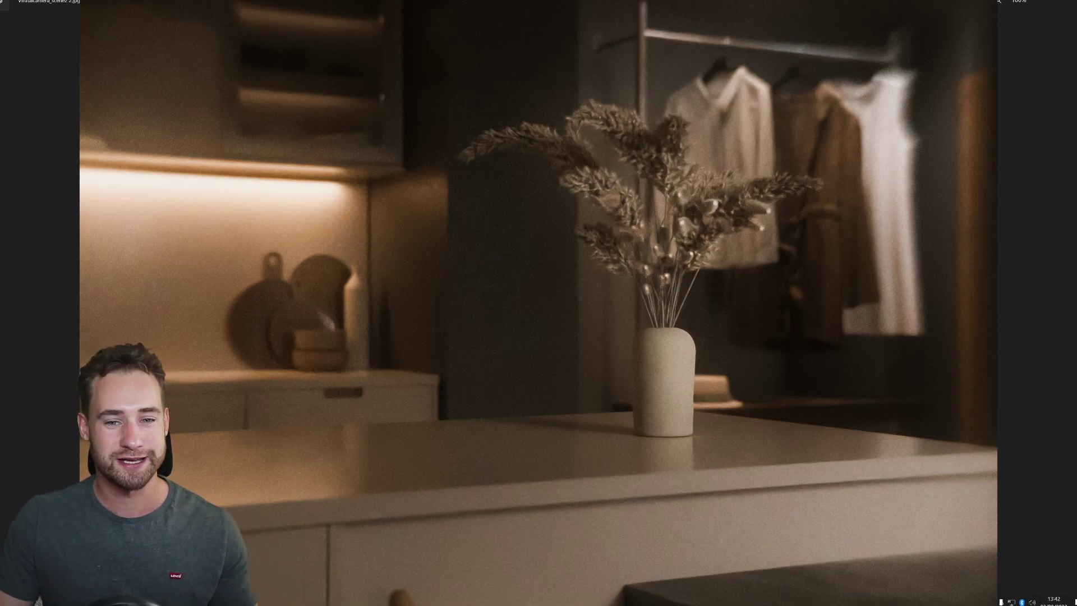
{"action": "scroll", "coordinate": [538, 303], "scroll_direction": "down", "scroll_amount": 3}
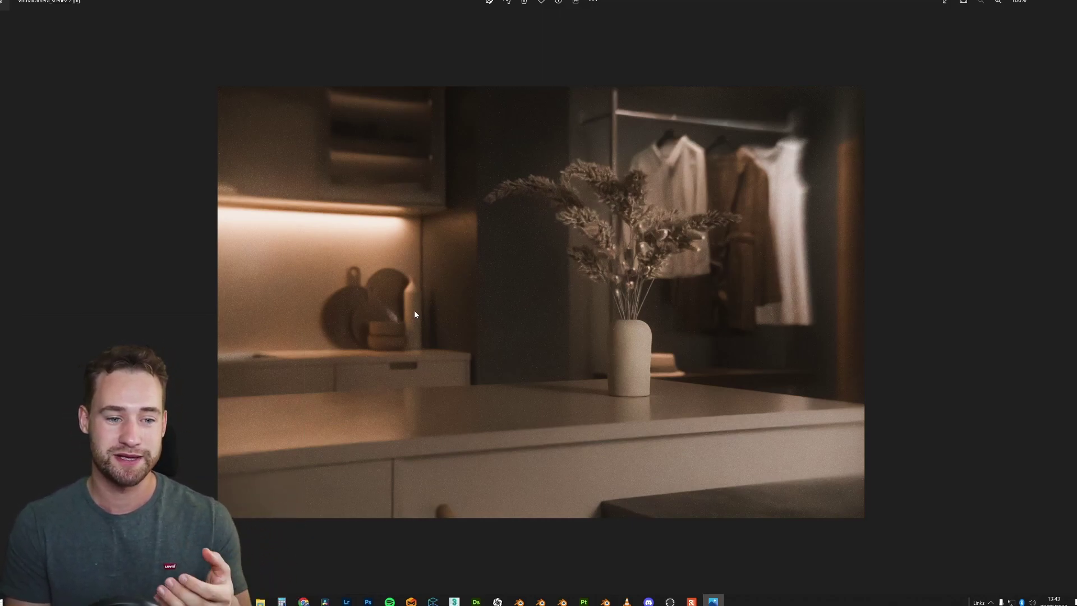
Show render1.jpg, the bright living room with grey sofa and kitchen bar
{"action": "key", "text": "Left"}
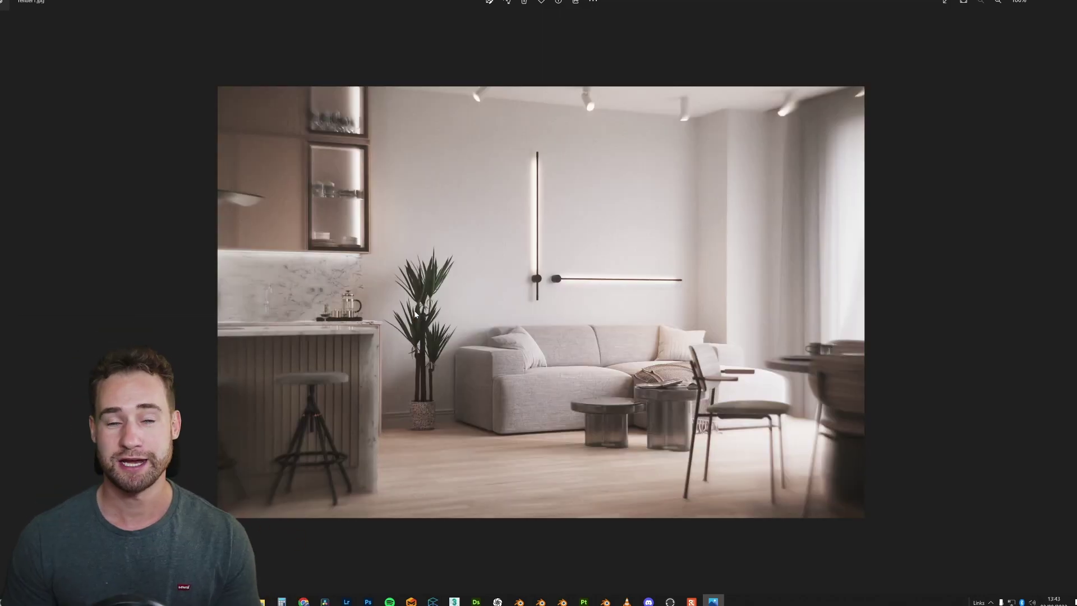